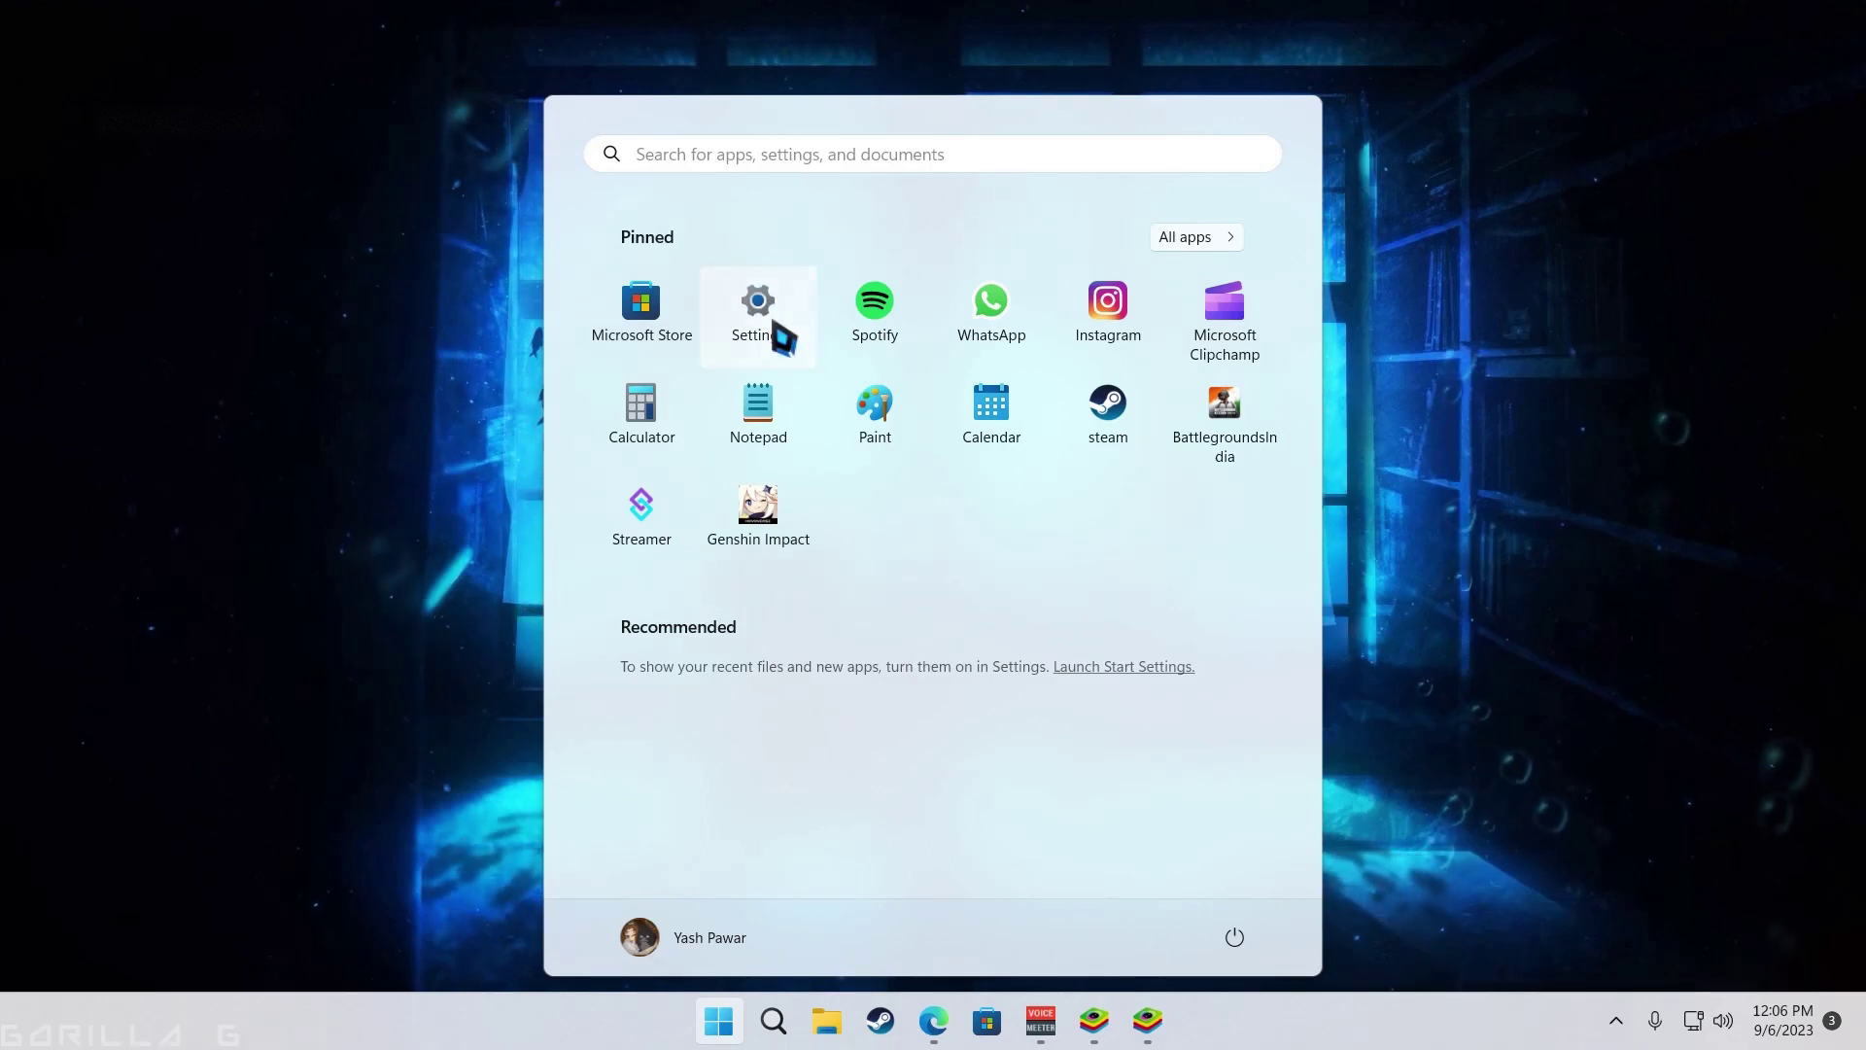
# Open Windows Security from the Windows privacy and security settings and go to the Device security memory integrity settings.
pyautogui.click(758, 313)
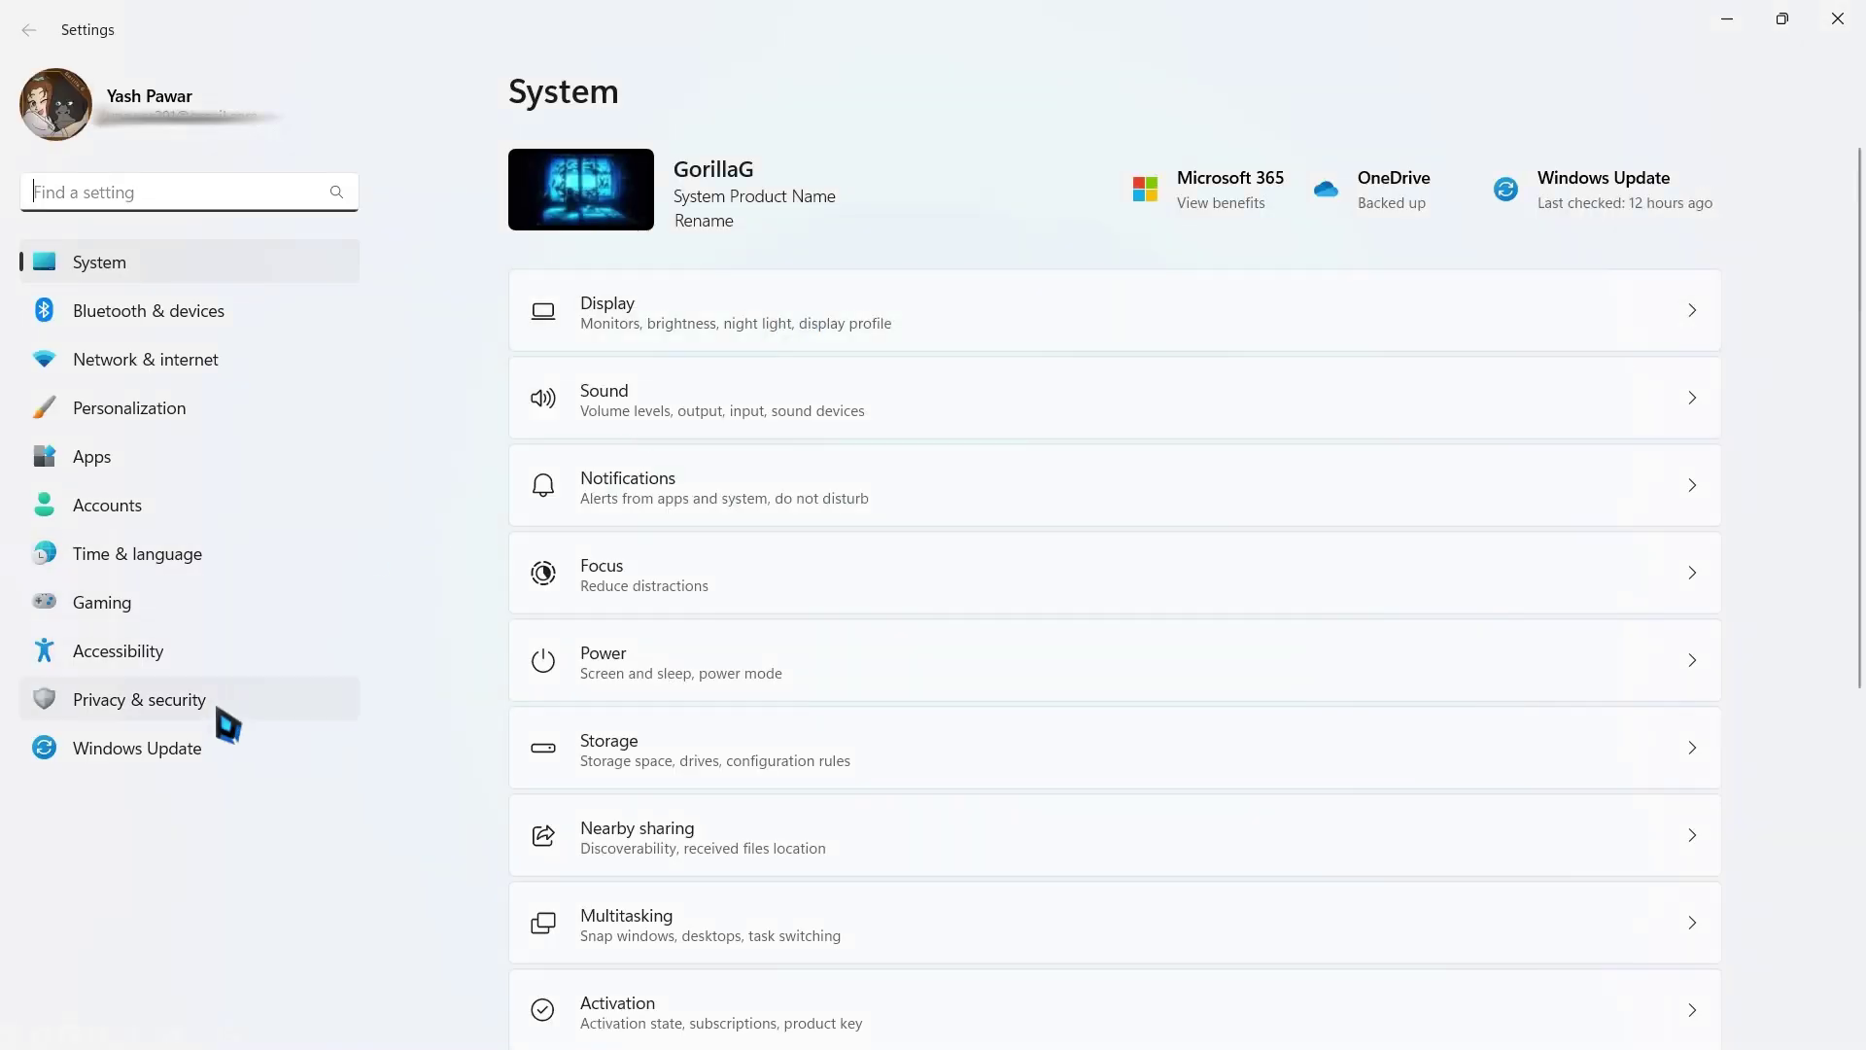
pyautogui.click(191, 712)
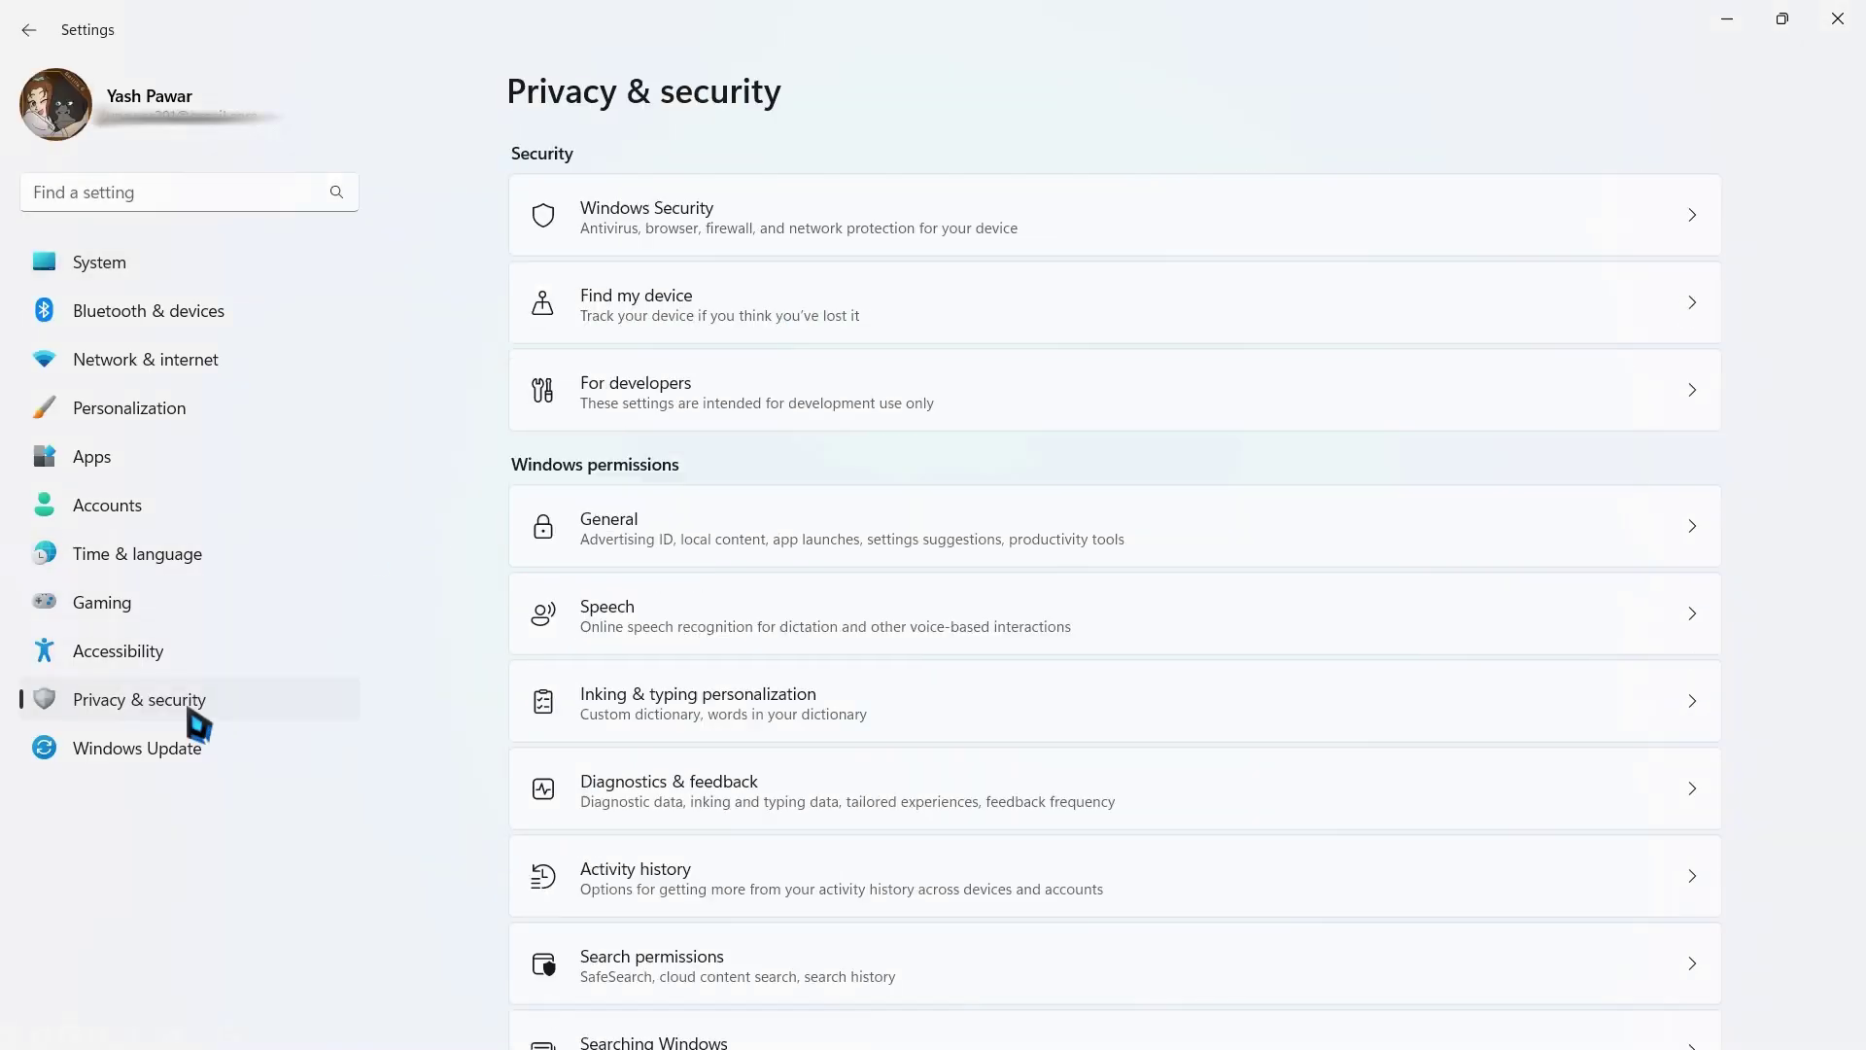
pyautogui.click(896, 231)
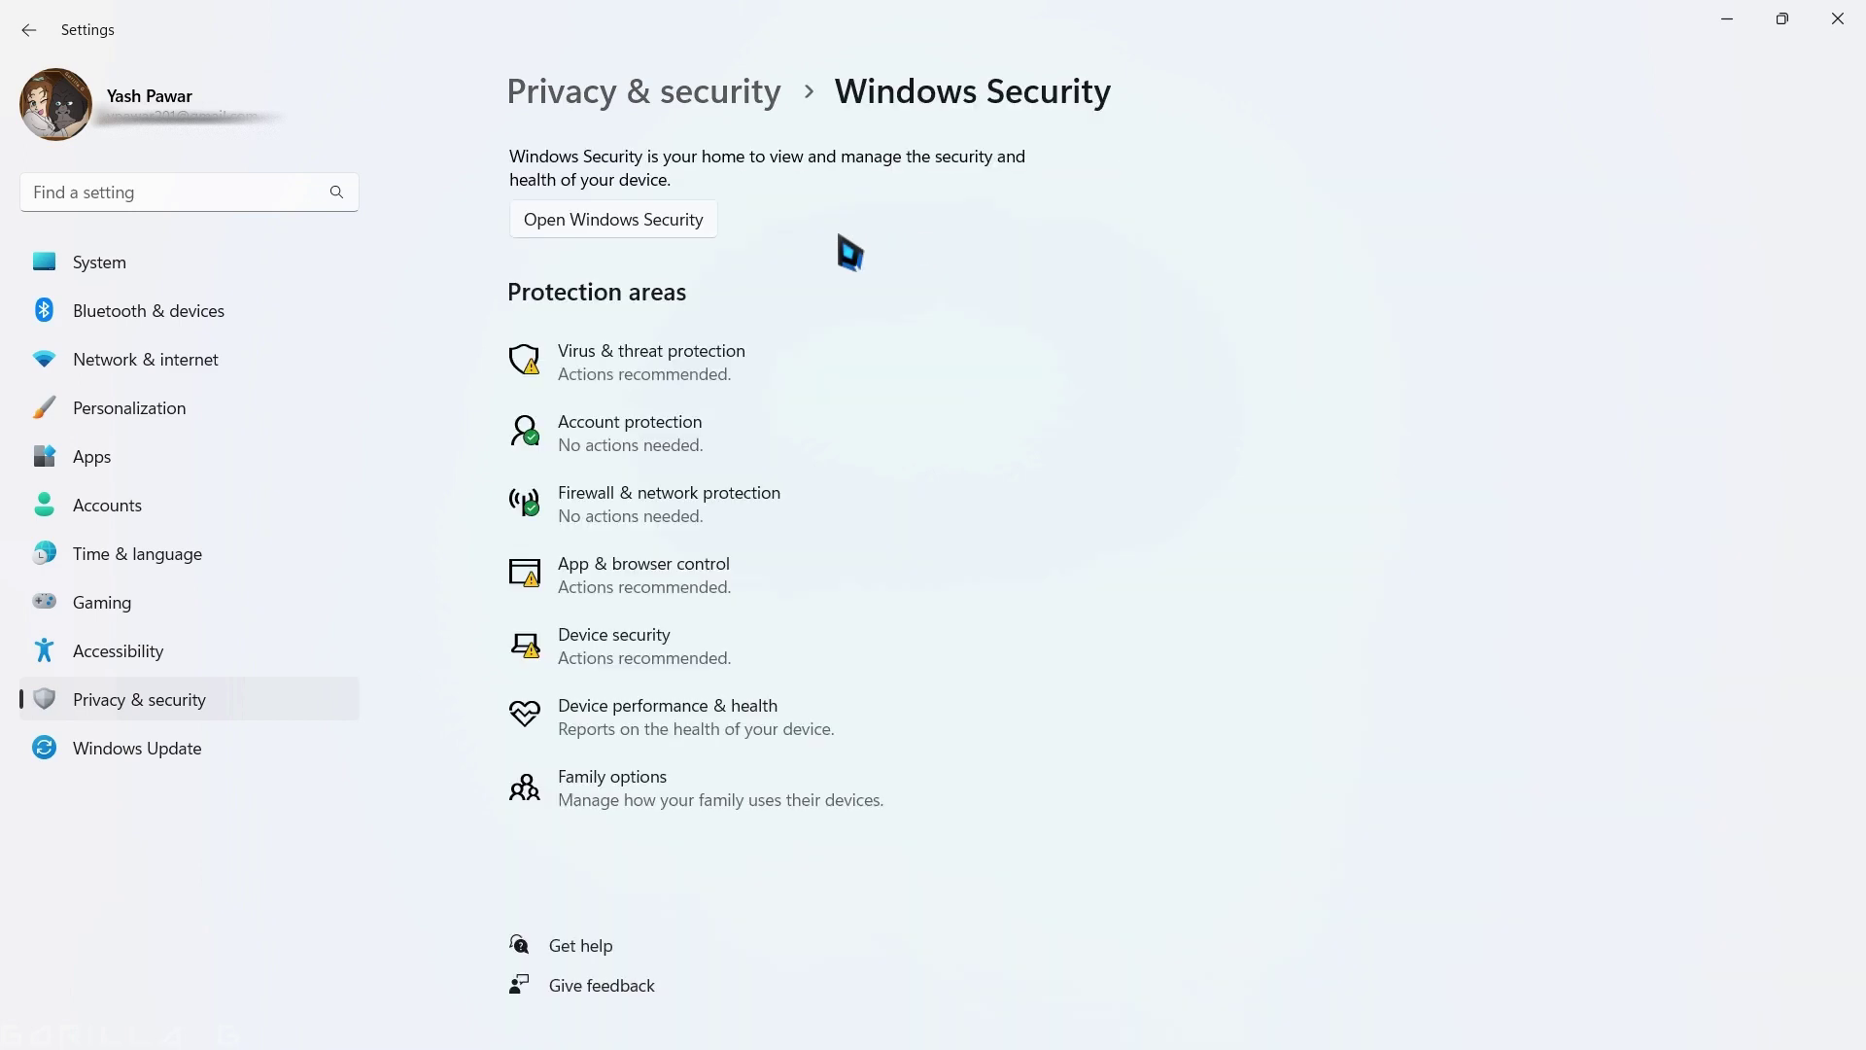
pyautogui.click(667, 229)
pyautogui.scroll(-5, 652, 420)
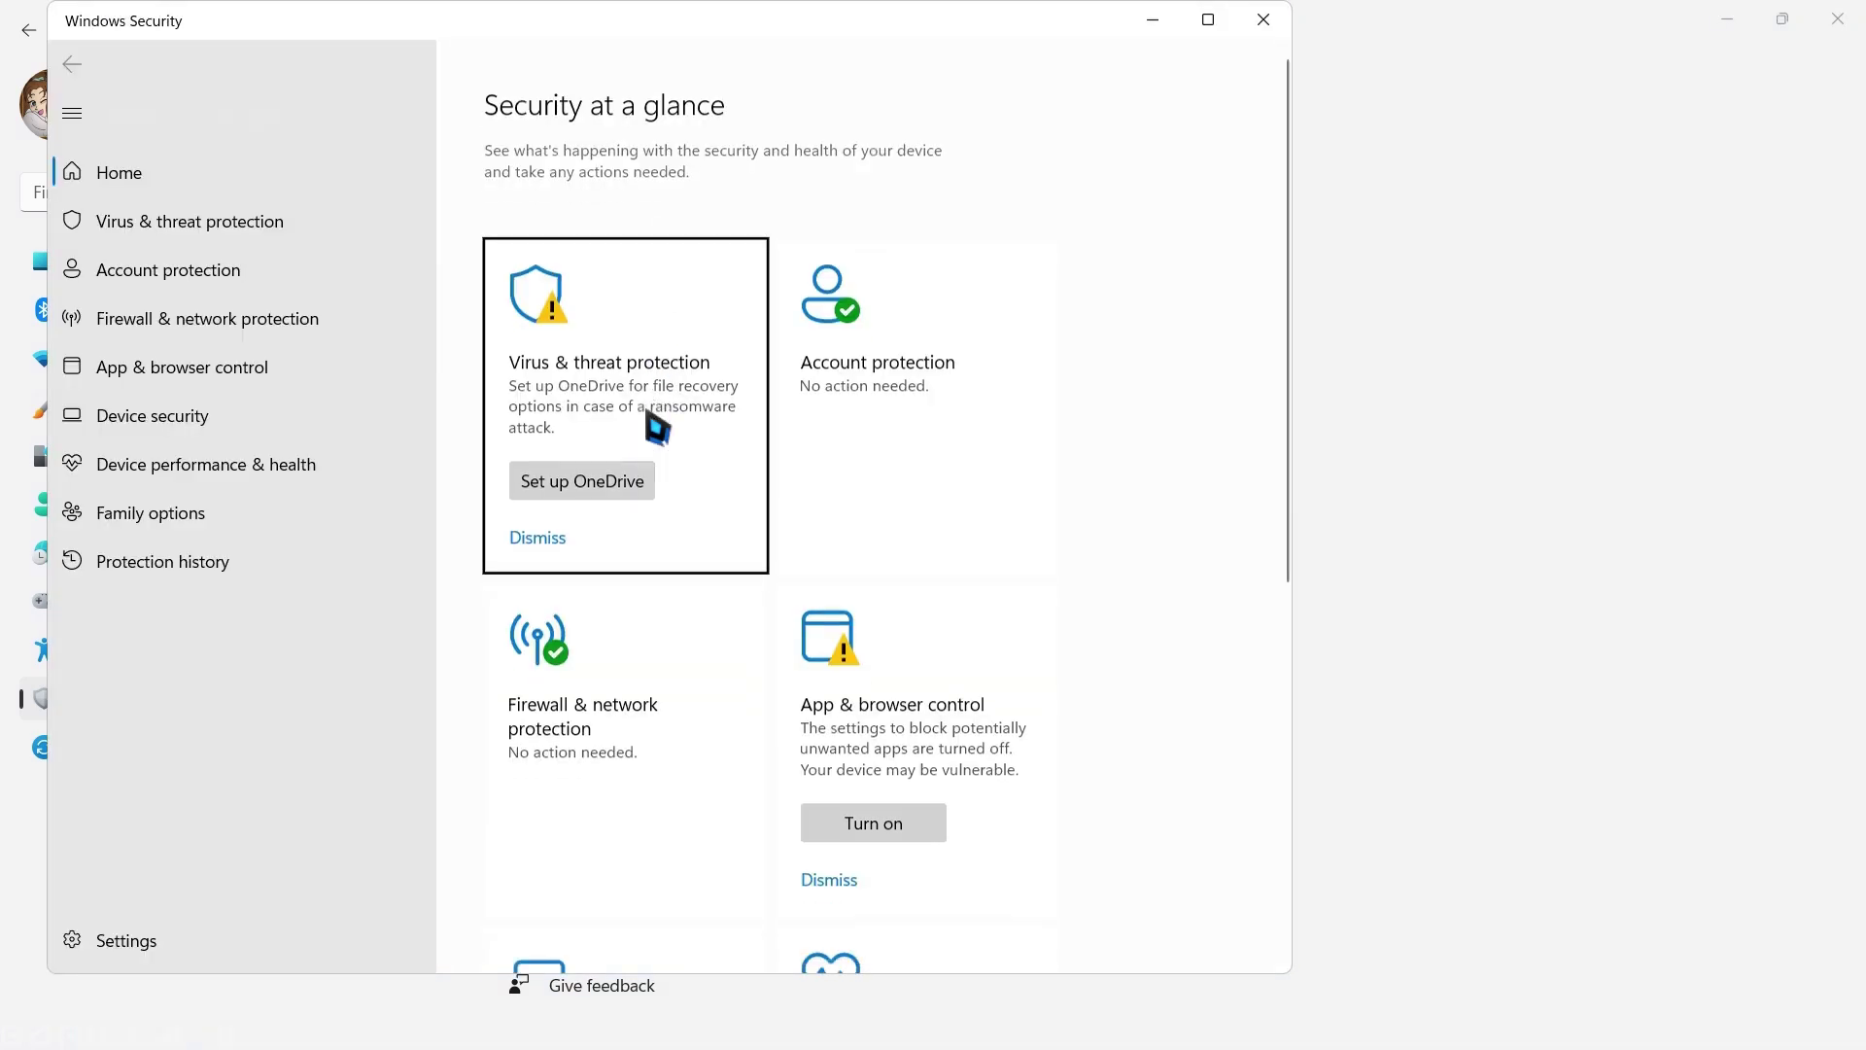
pyautogui.scroll(-1, 658, 433)
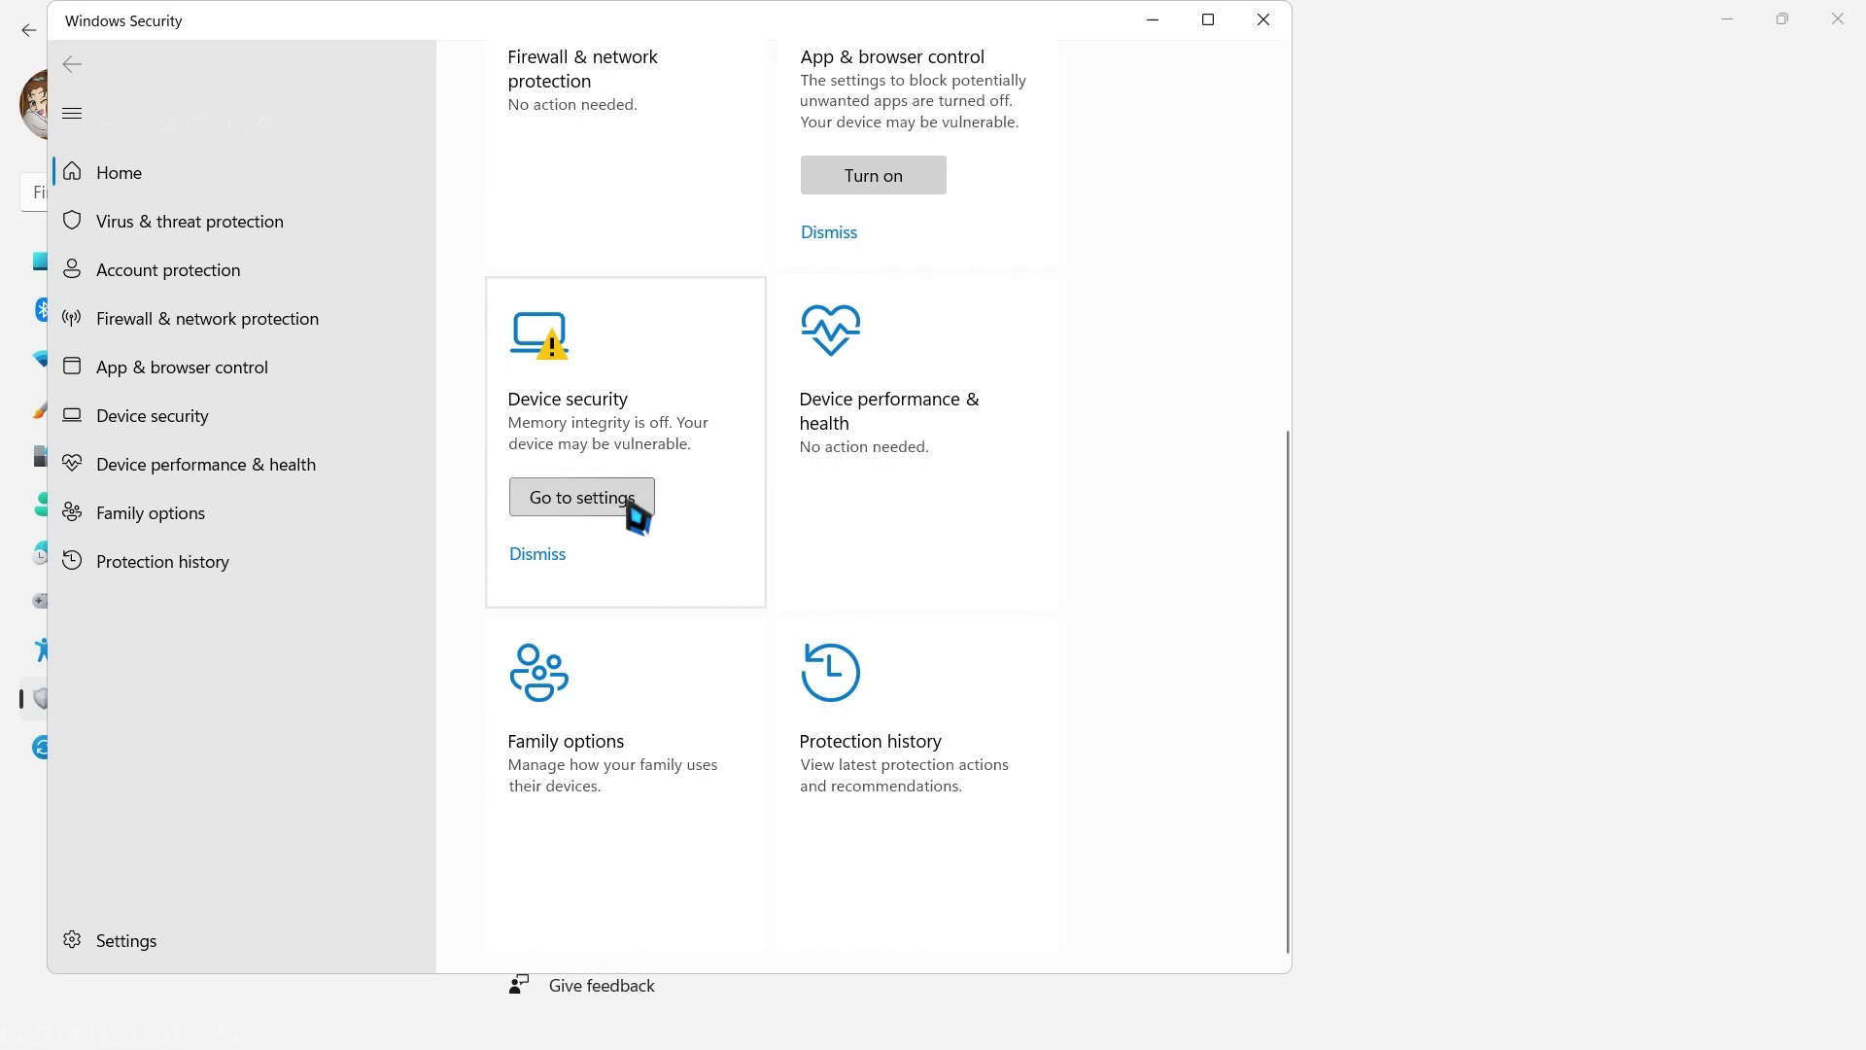
pyautogui.click(625, 507)
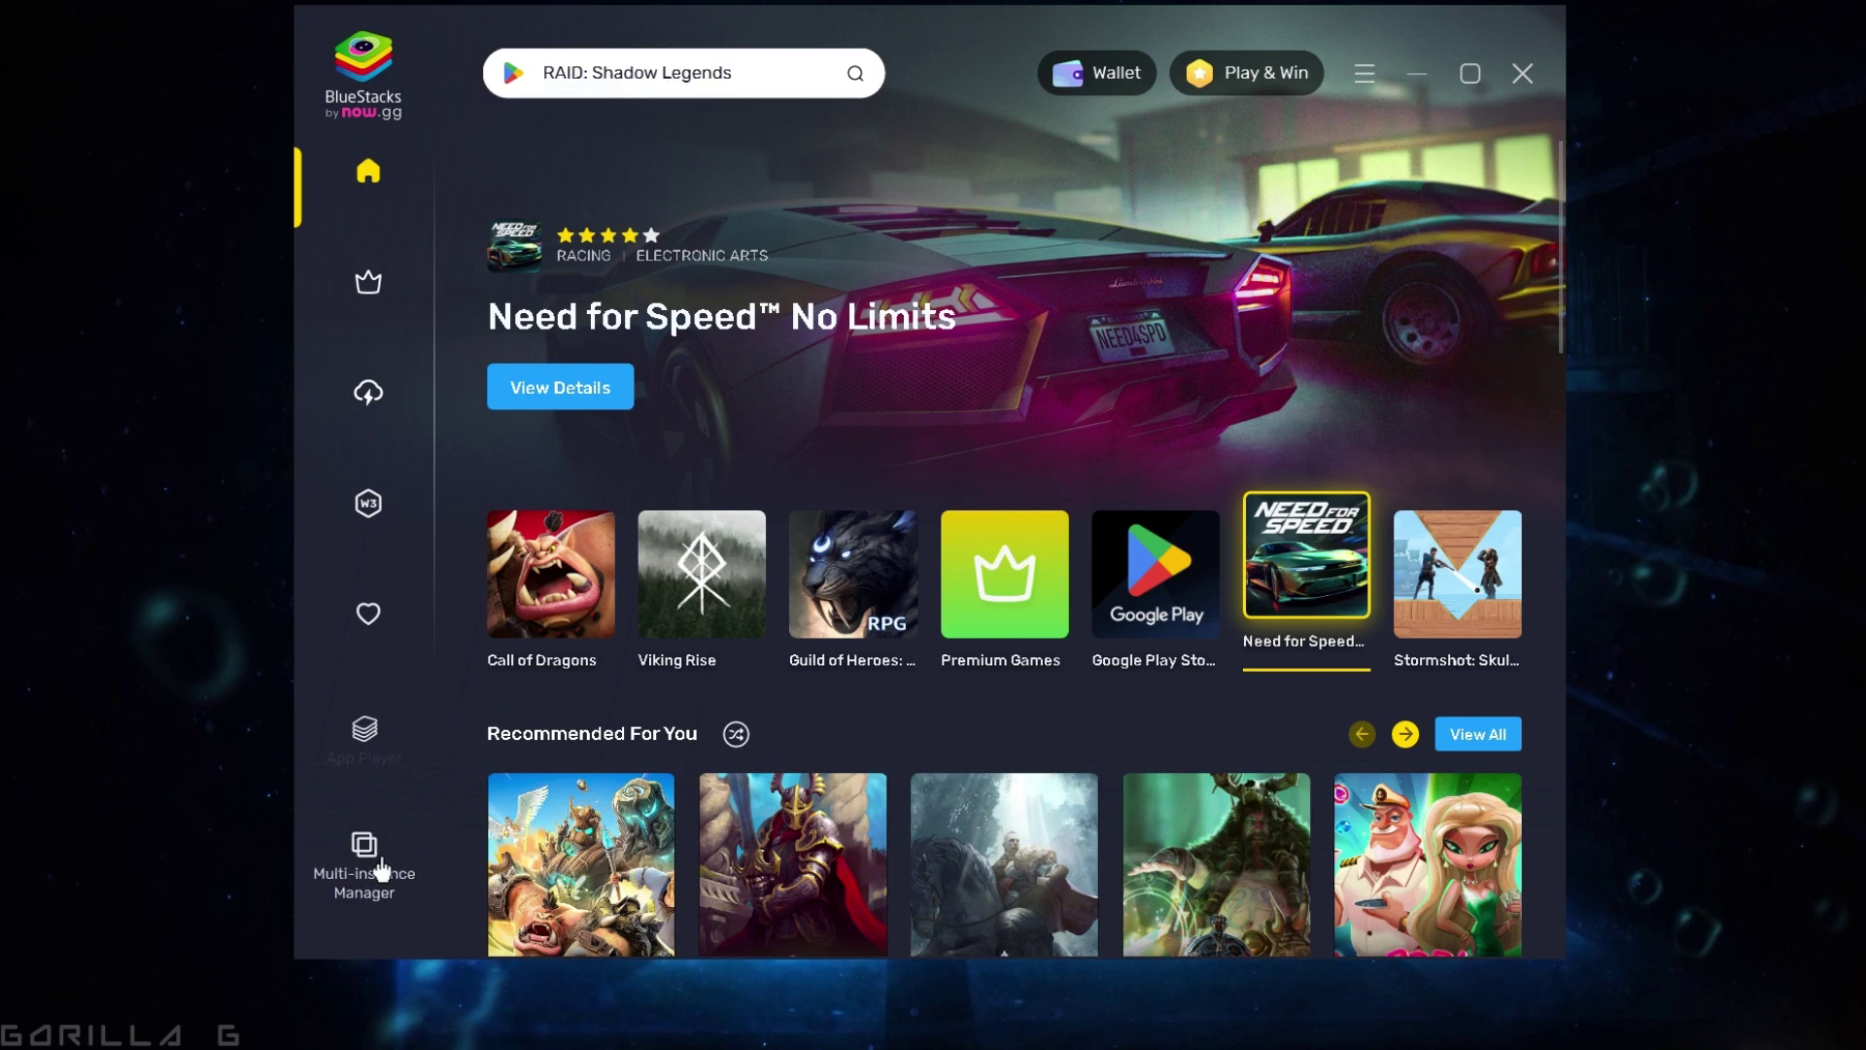
# Start a fresh Nougat 32-bit instance in the BlueStacks multi-instance manager.
pyautogui.click(364, 847)
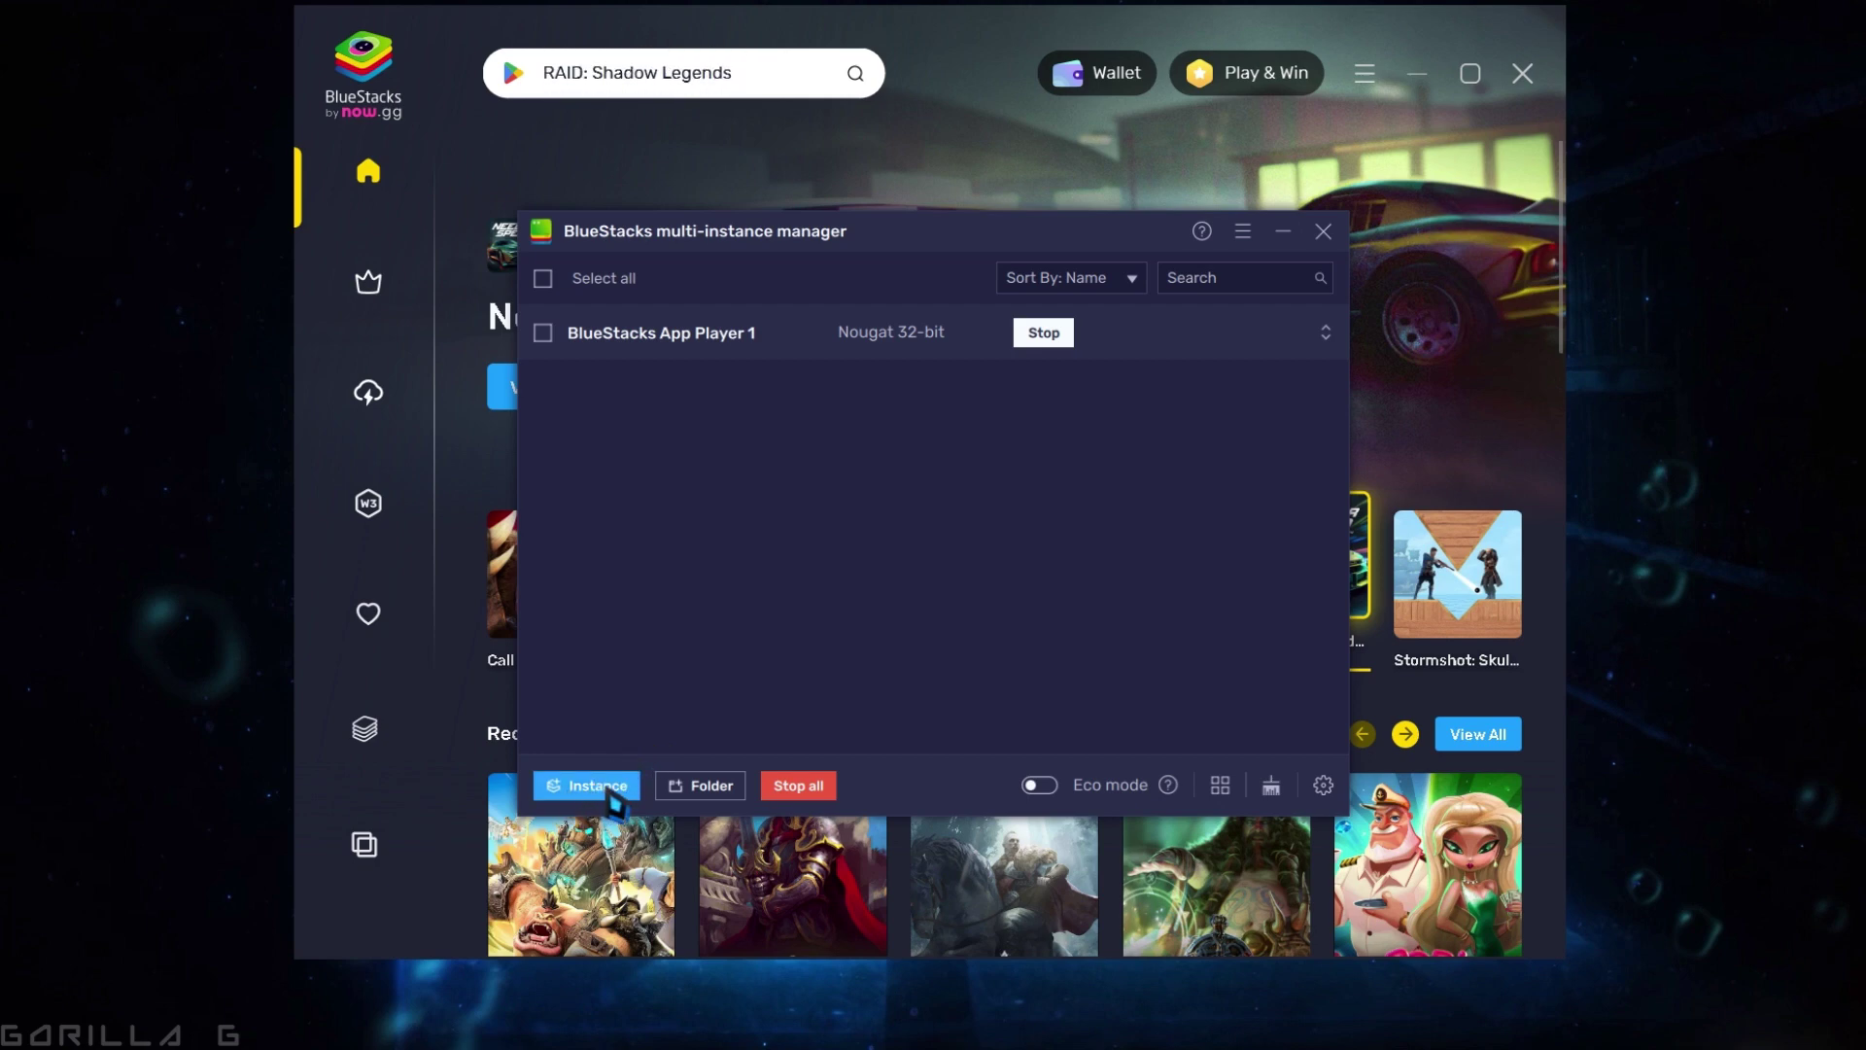
pyautogui.click(592, 790)
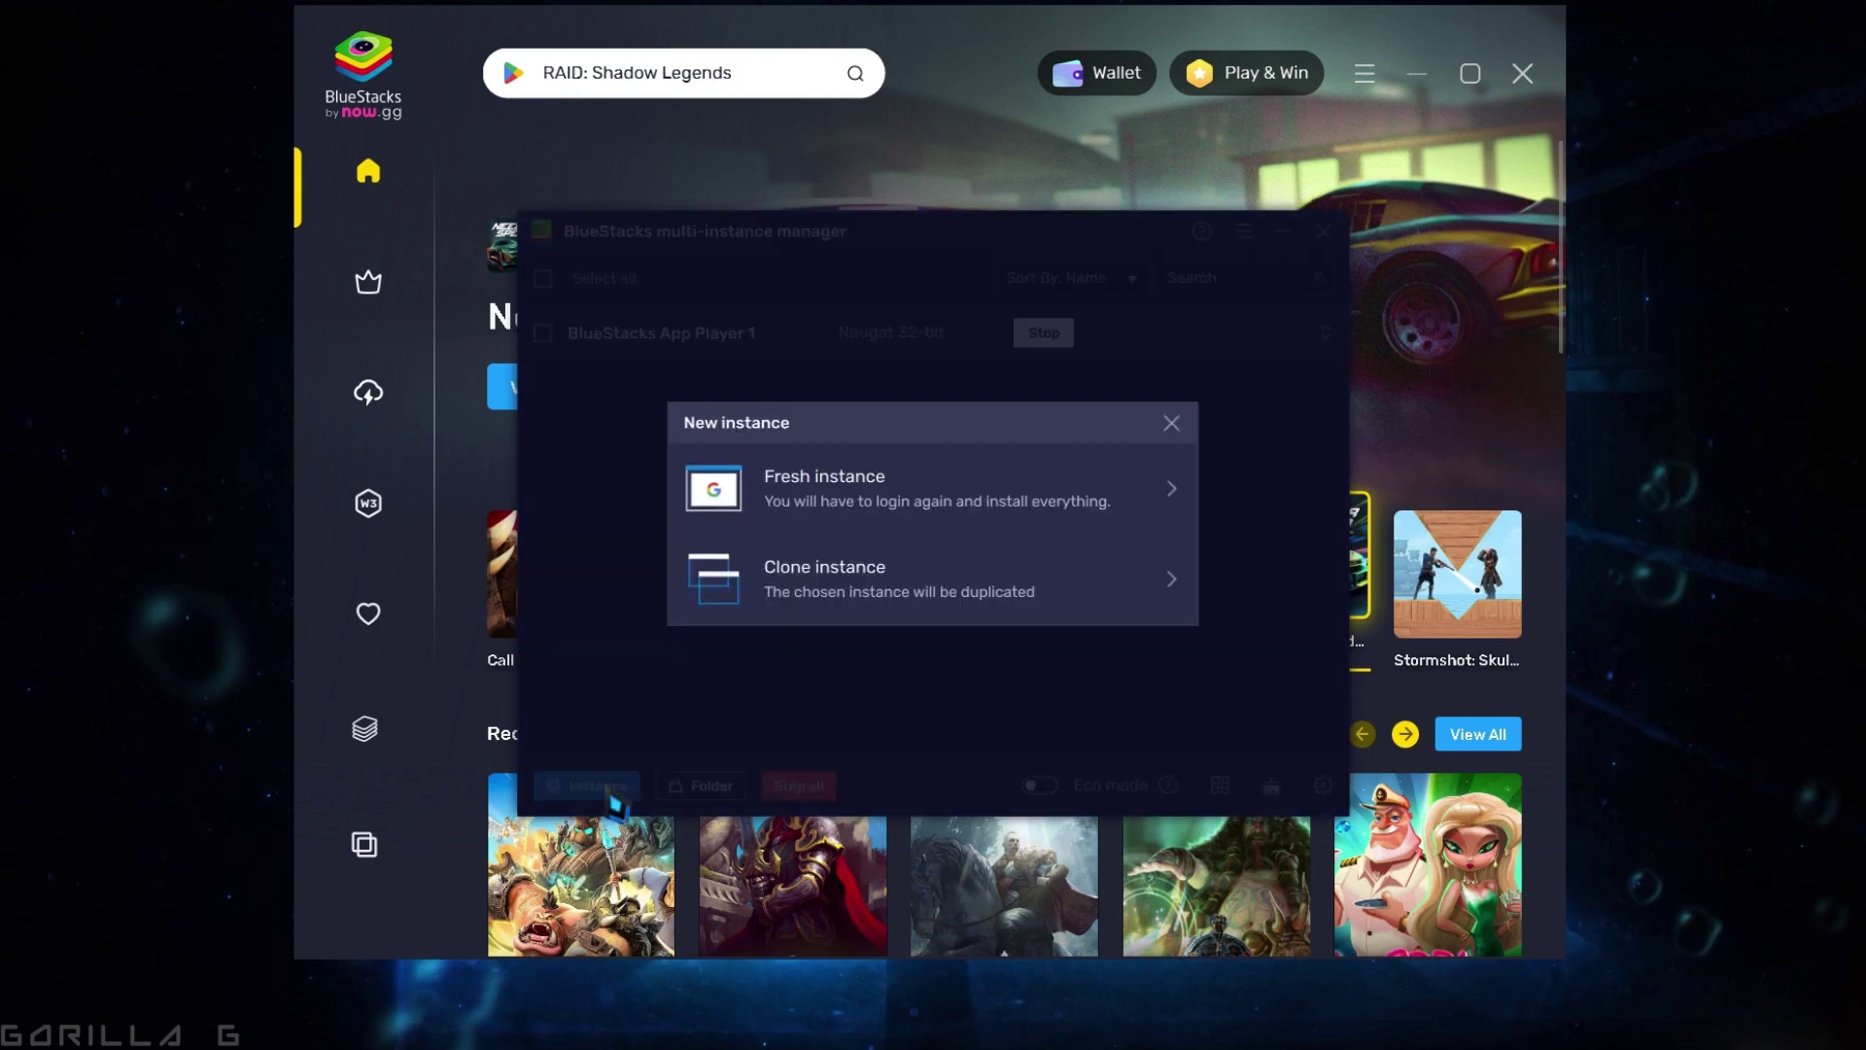
pyautogui.click(1083, 515)
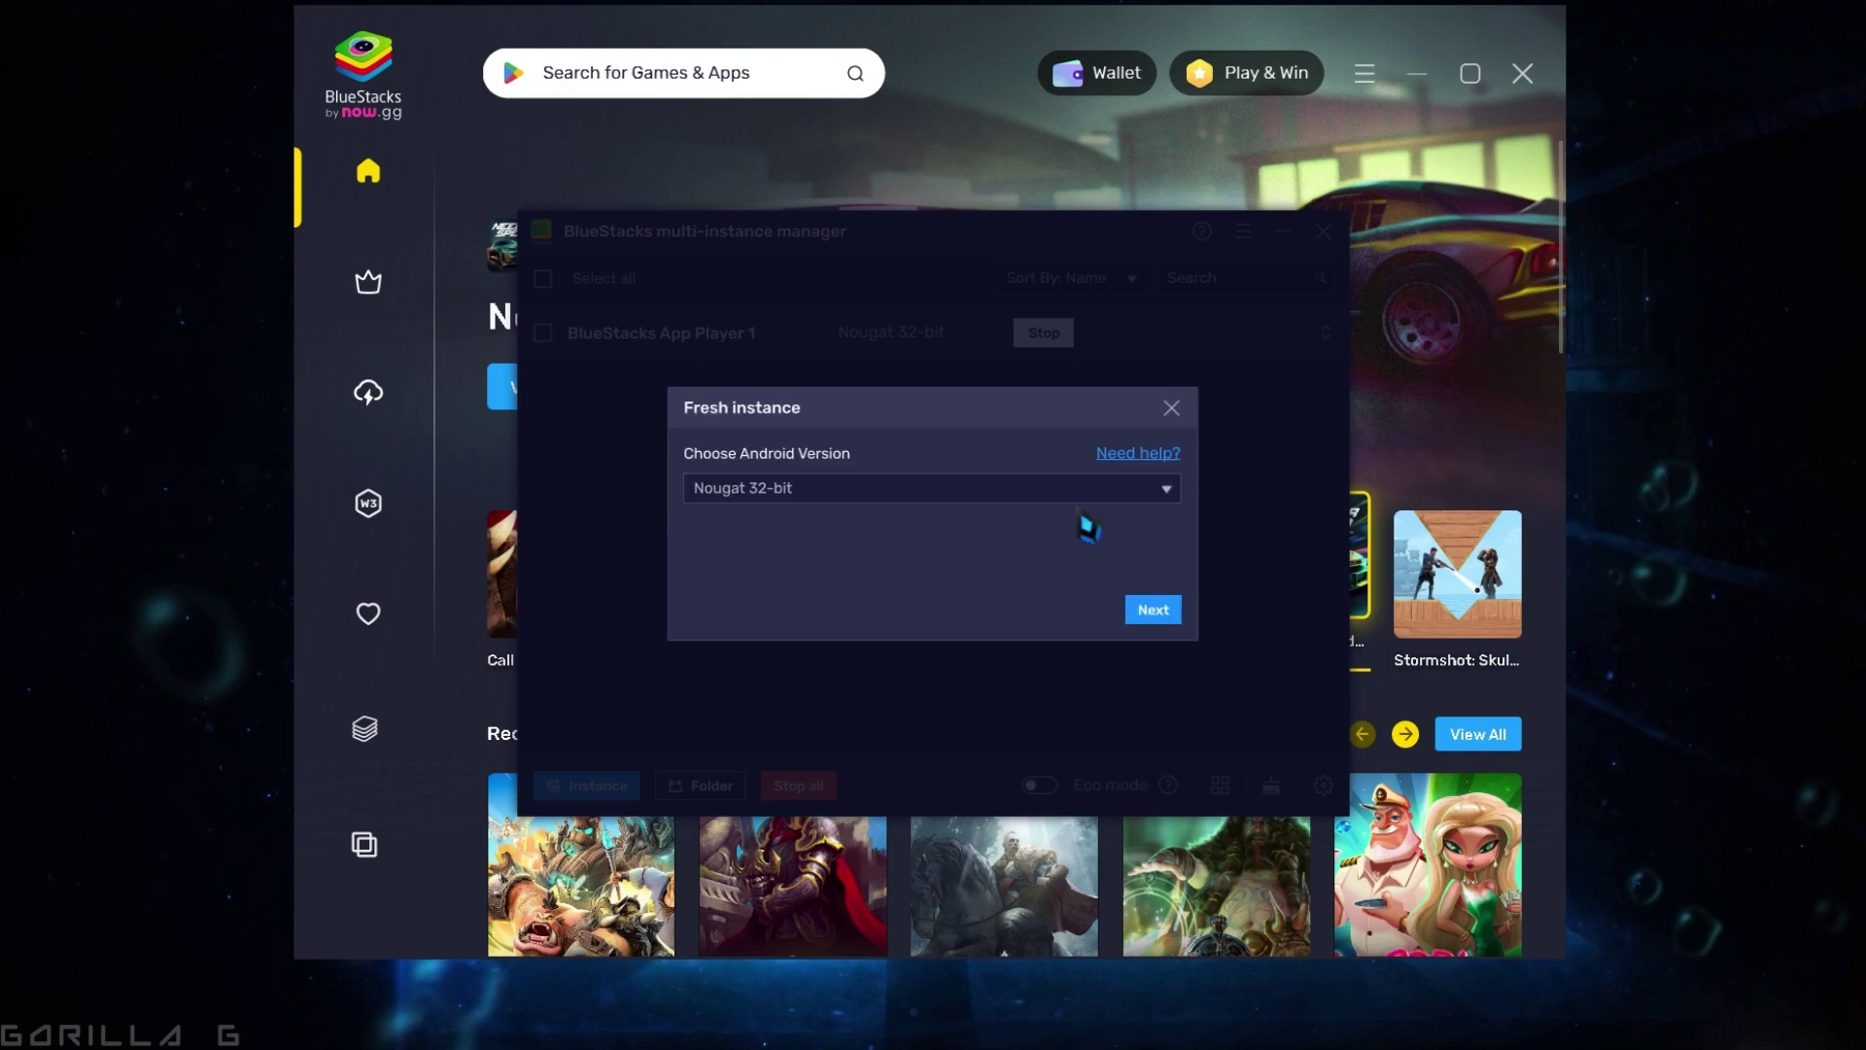
pyautogui.click(957, 490)
pyautogui.click(752, 528)
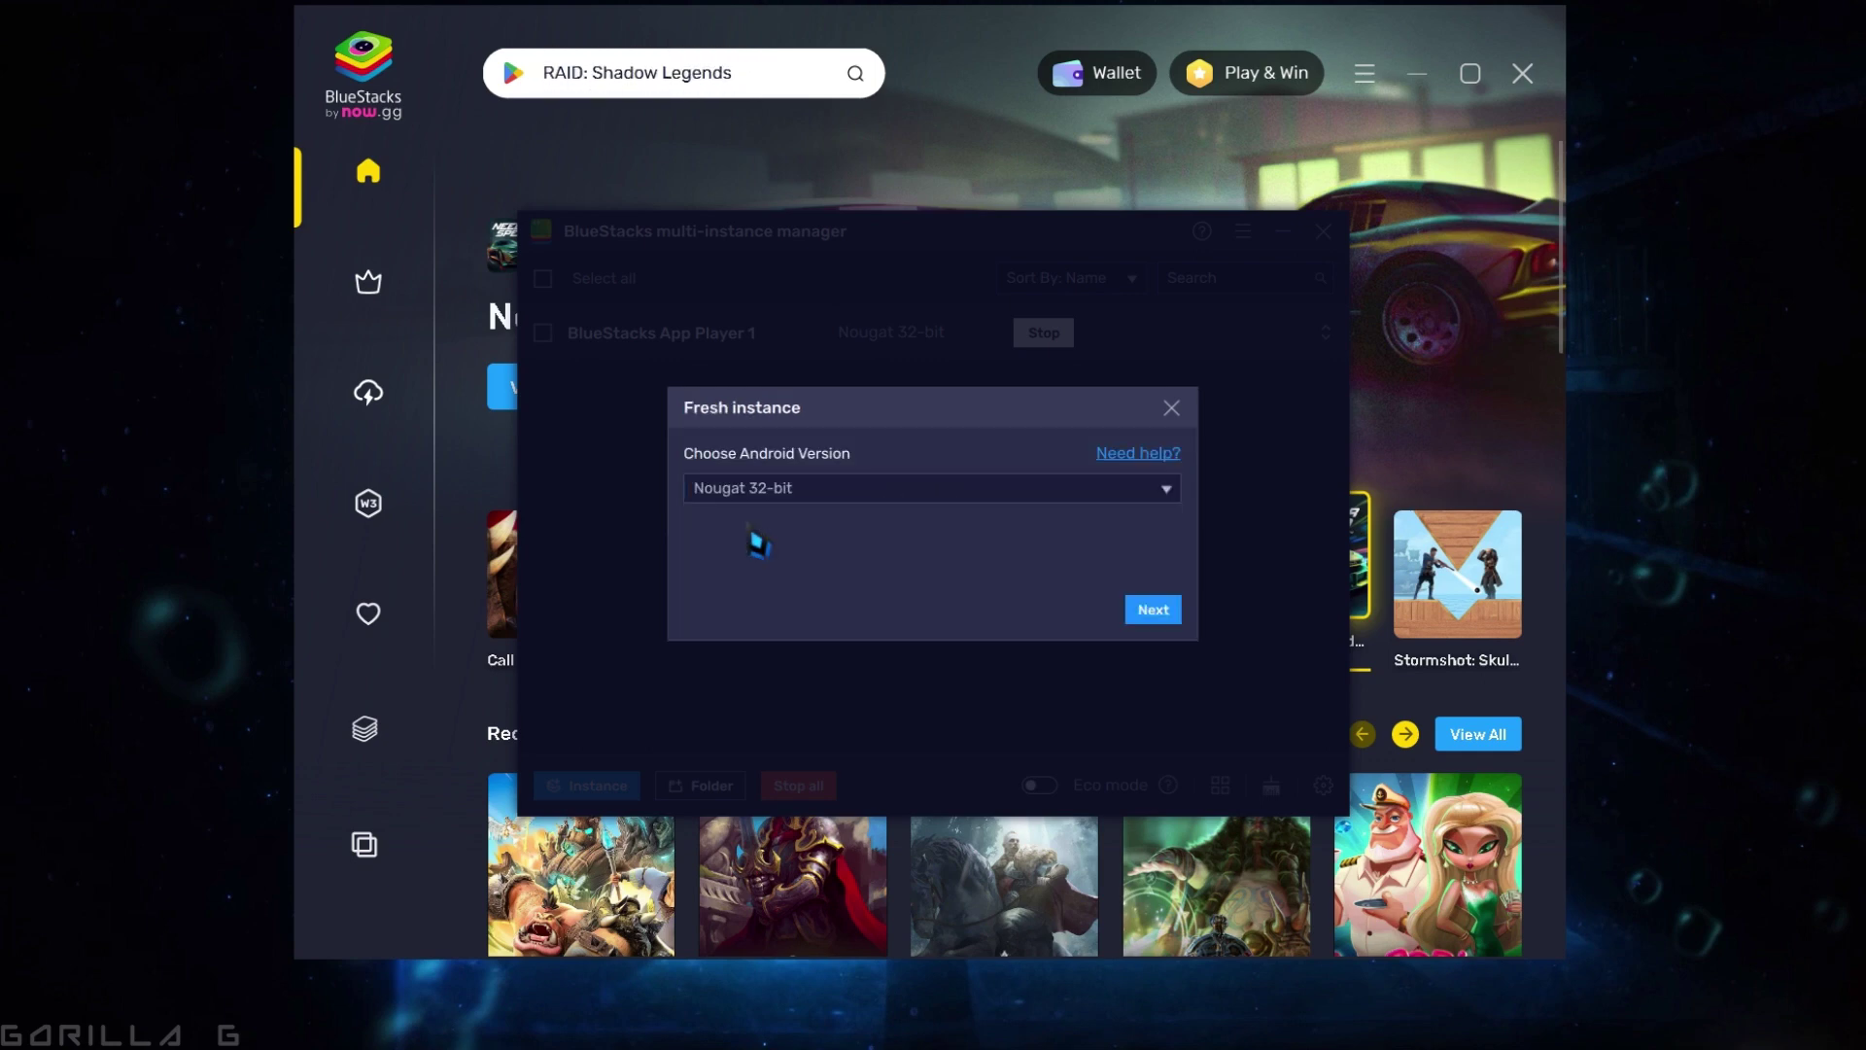
pyautogui.click(1152, 610)
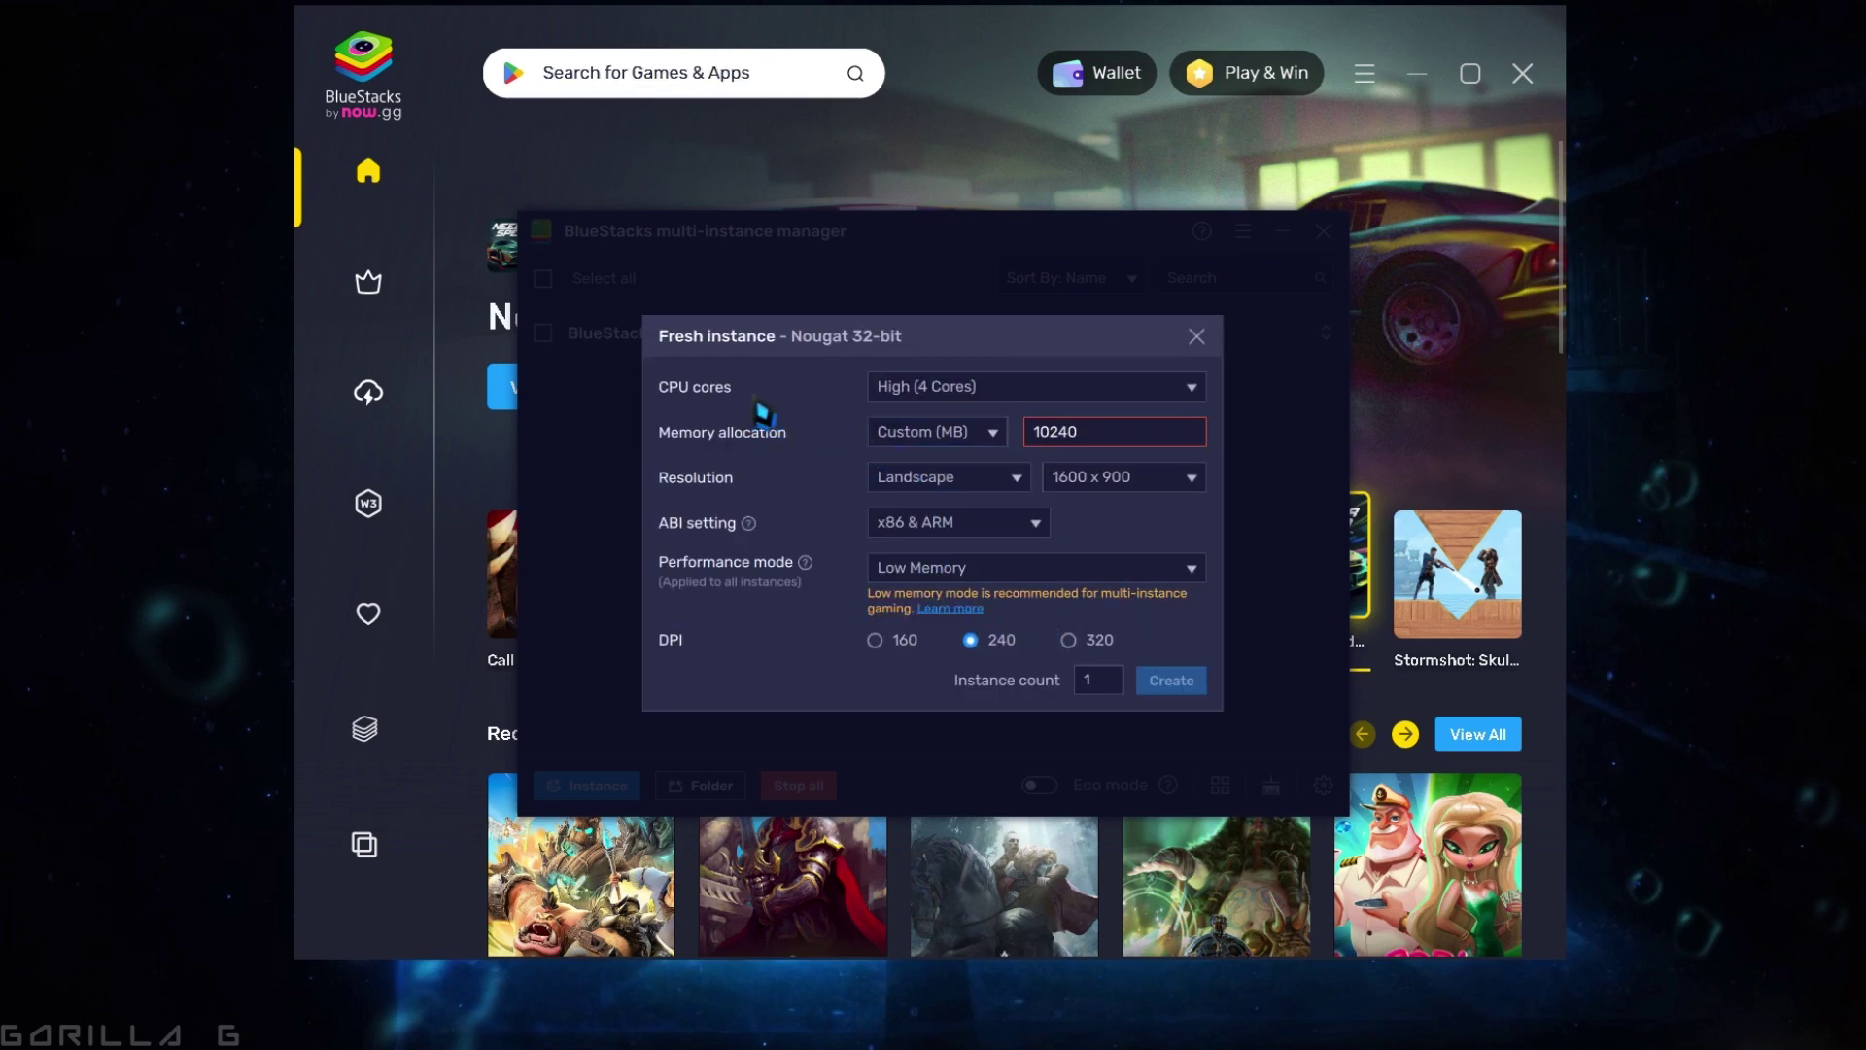
# Configure the fresh instance with High (4 Cores) CPU, High Performance mode and 320 DPI.
pyautogui.click(997, 394)
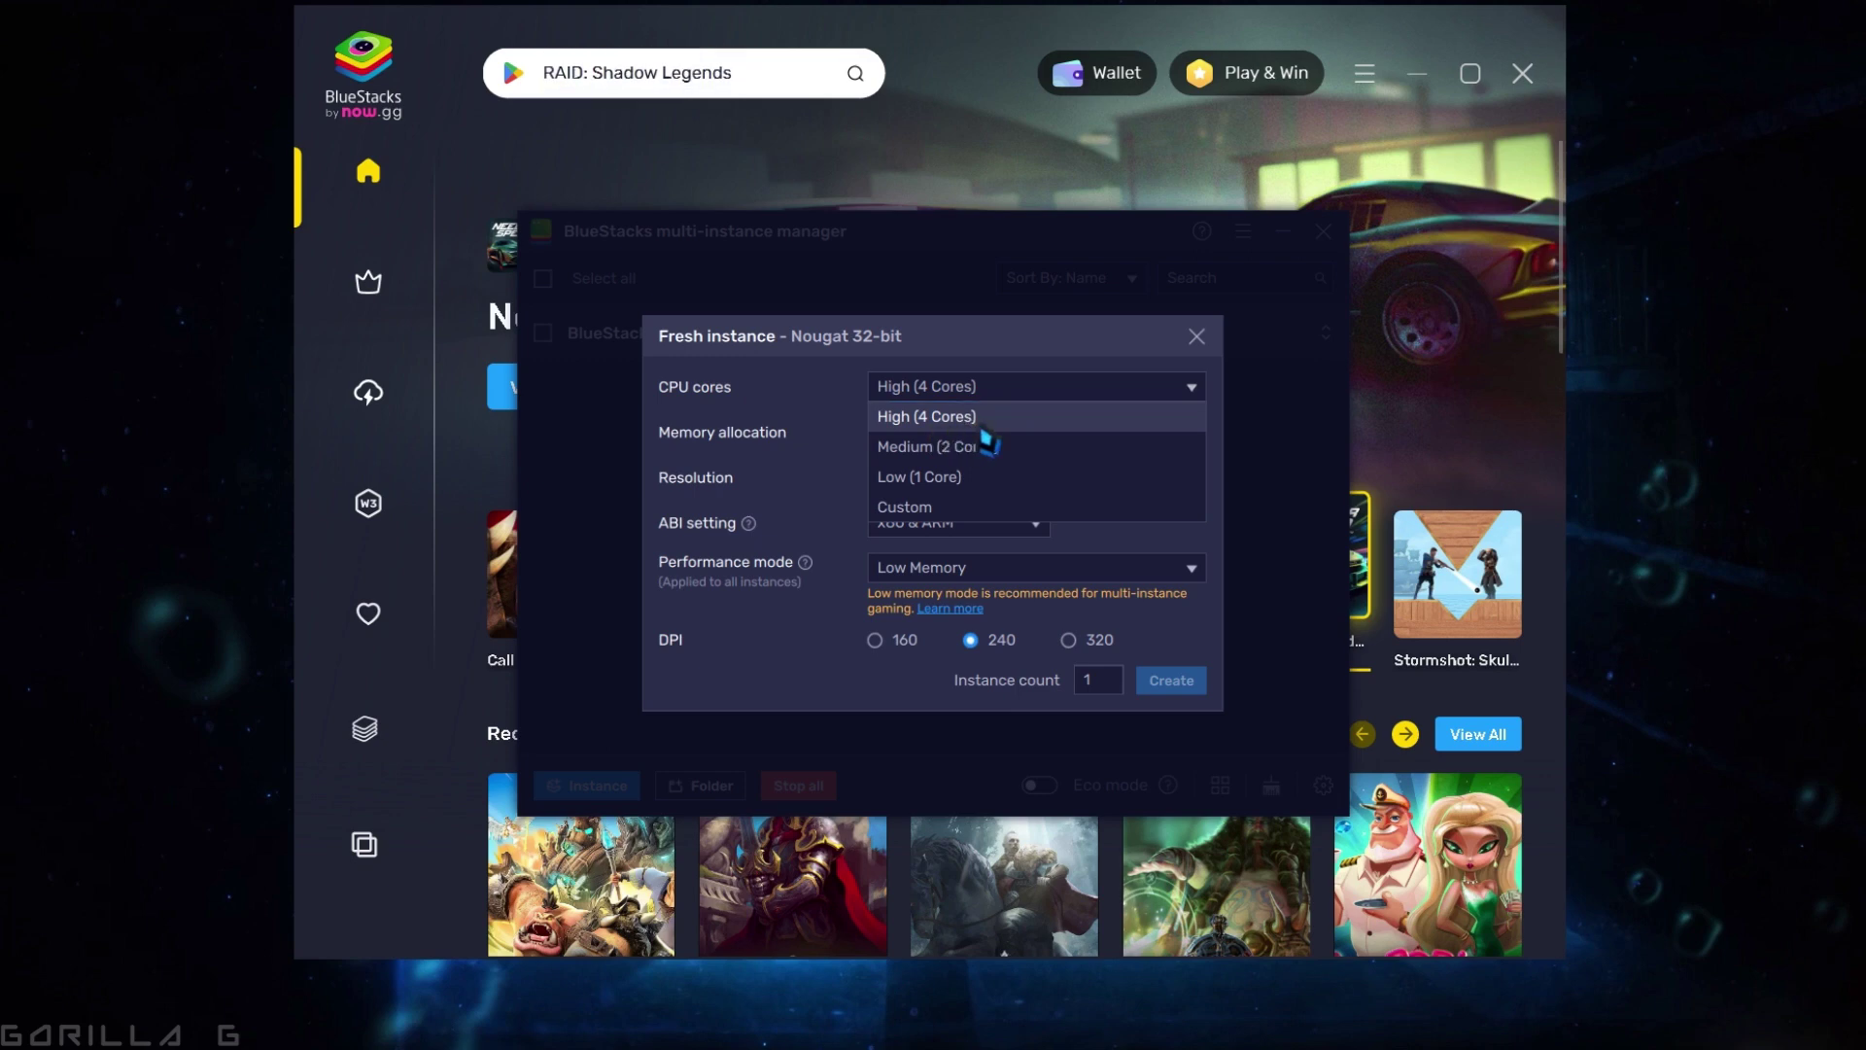
pyautogui.click(982, 428)
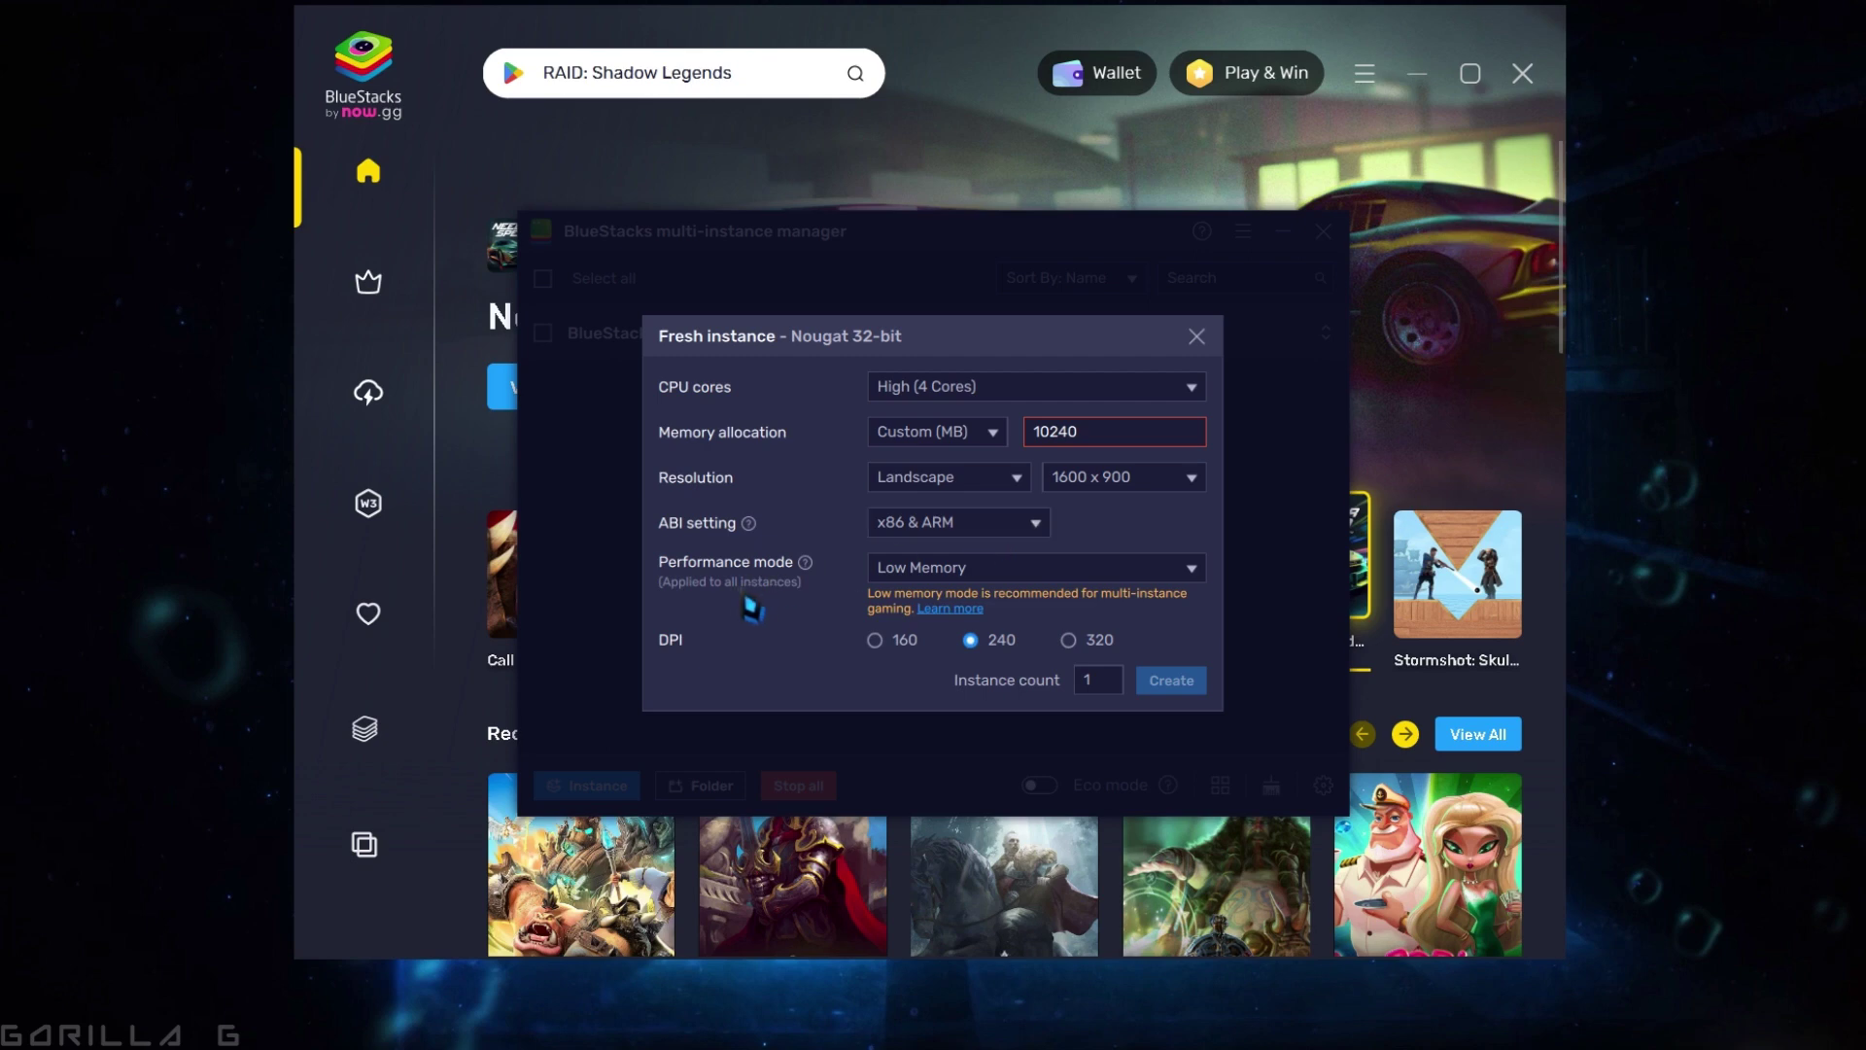
pyautogui.click(950, 573)
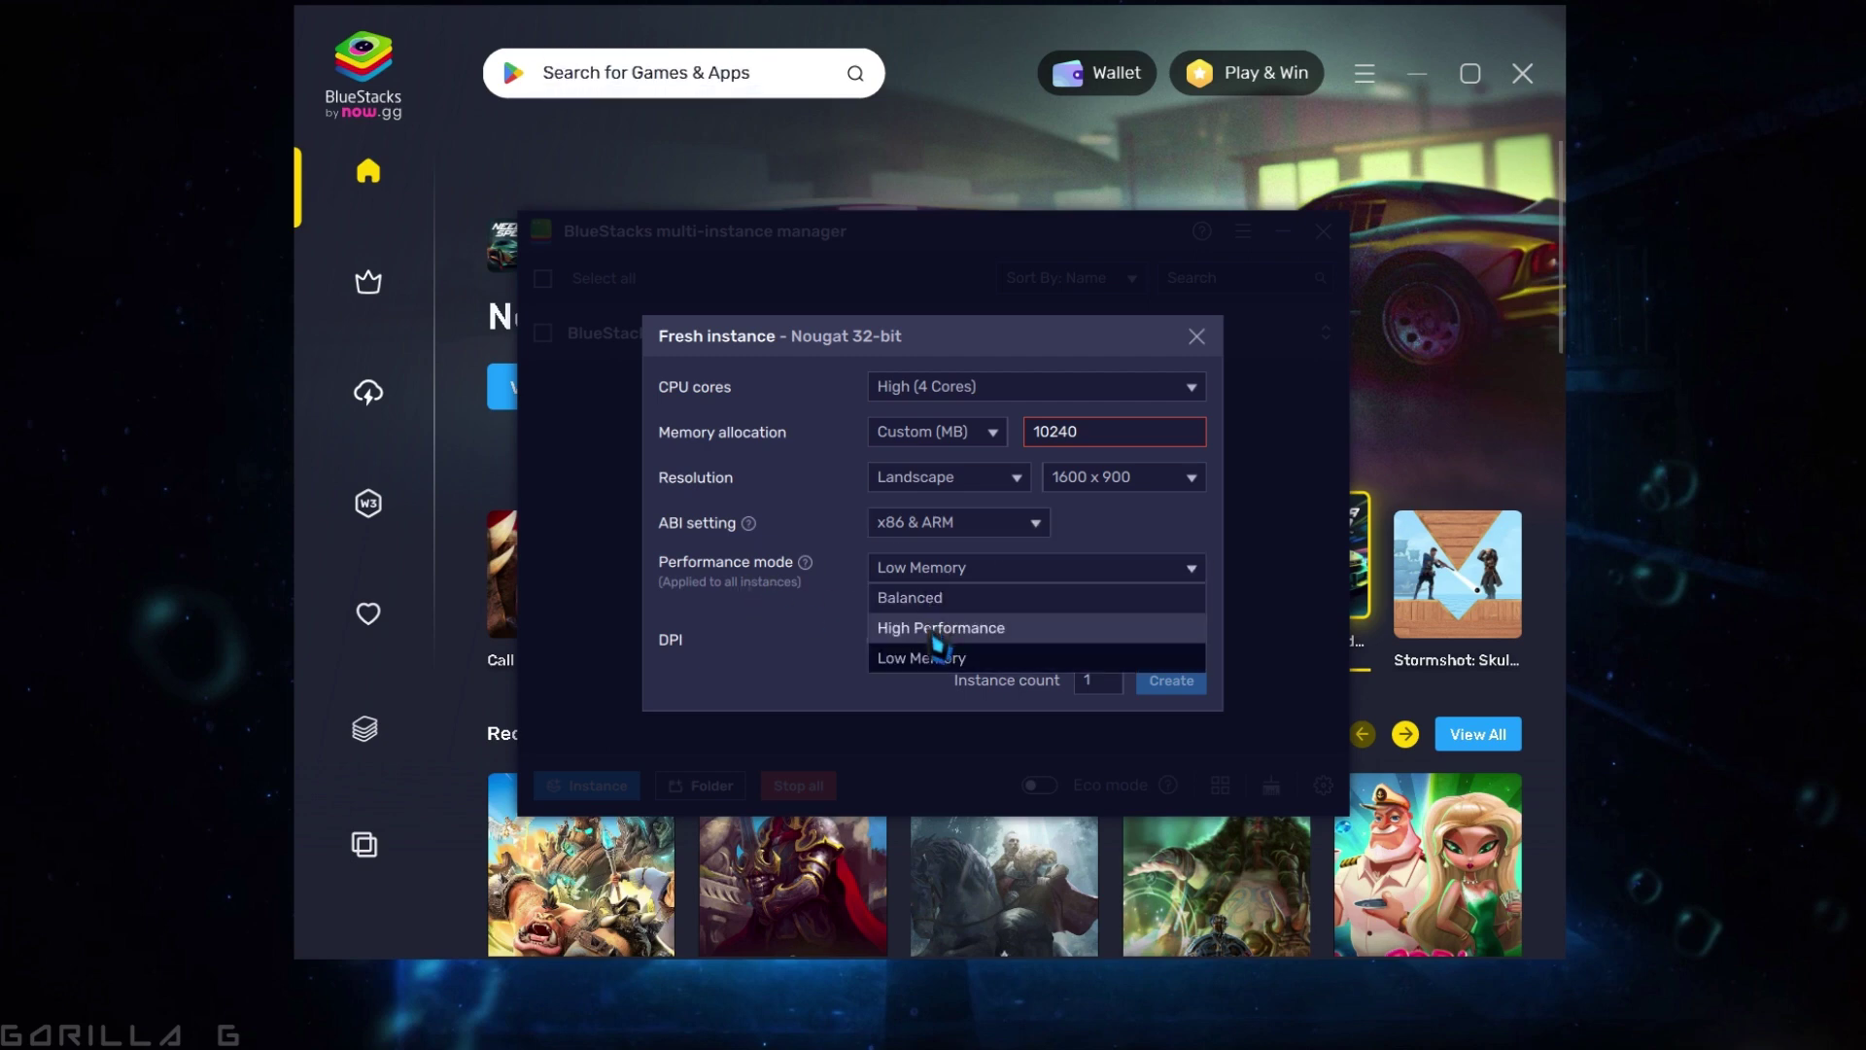
pyautogui.click(936, 629)
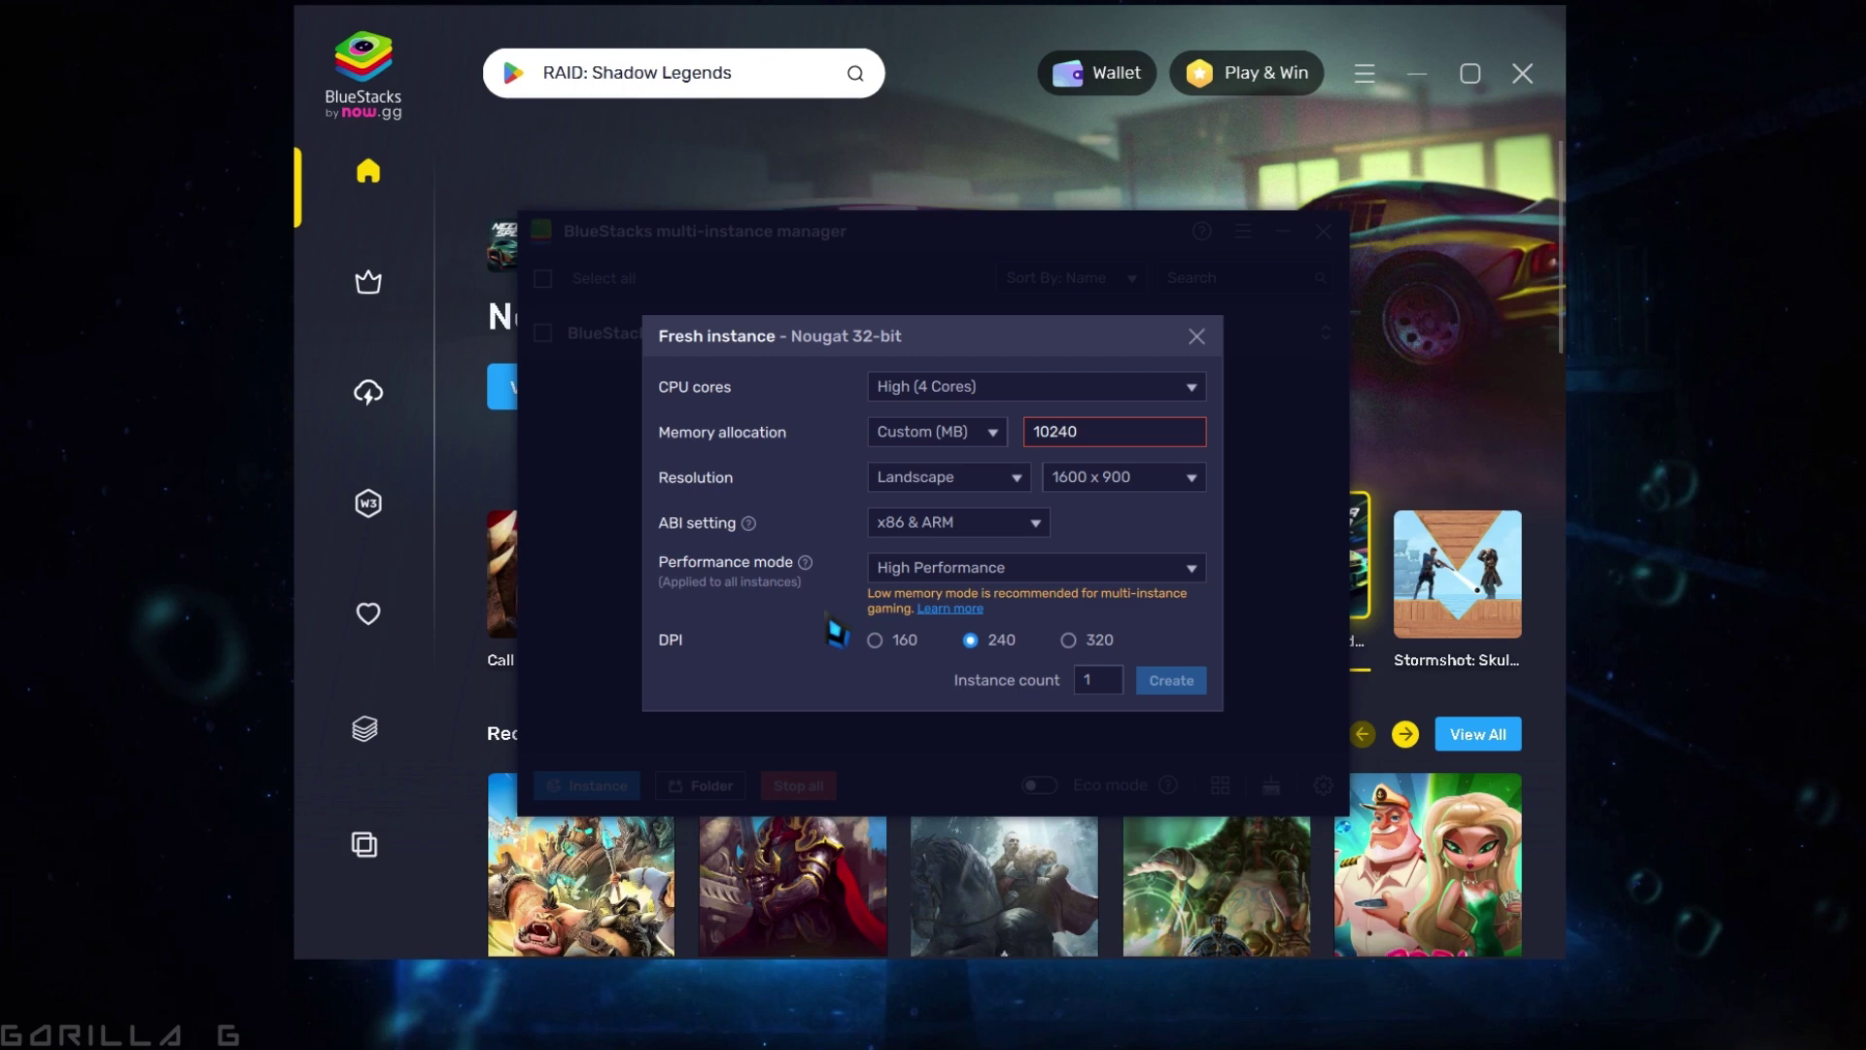
pyautogui.click(1068, 639)
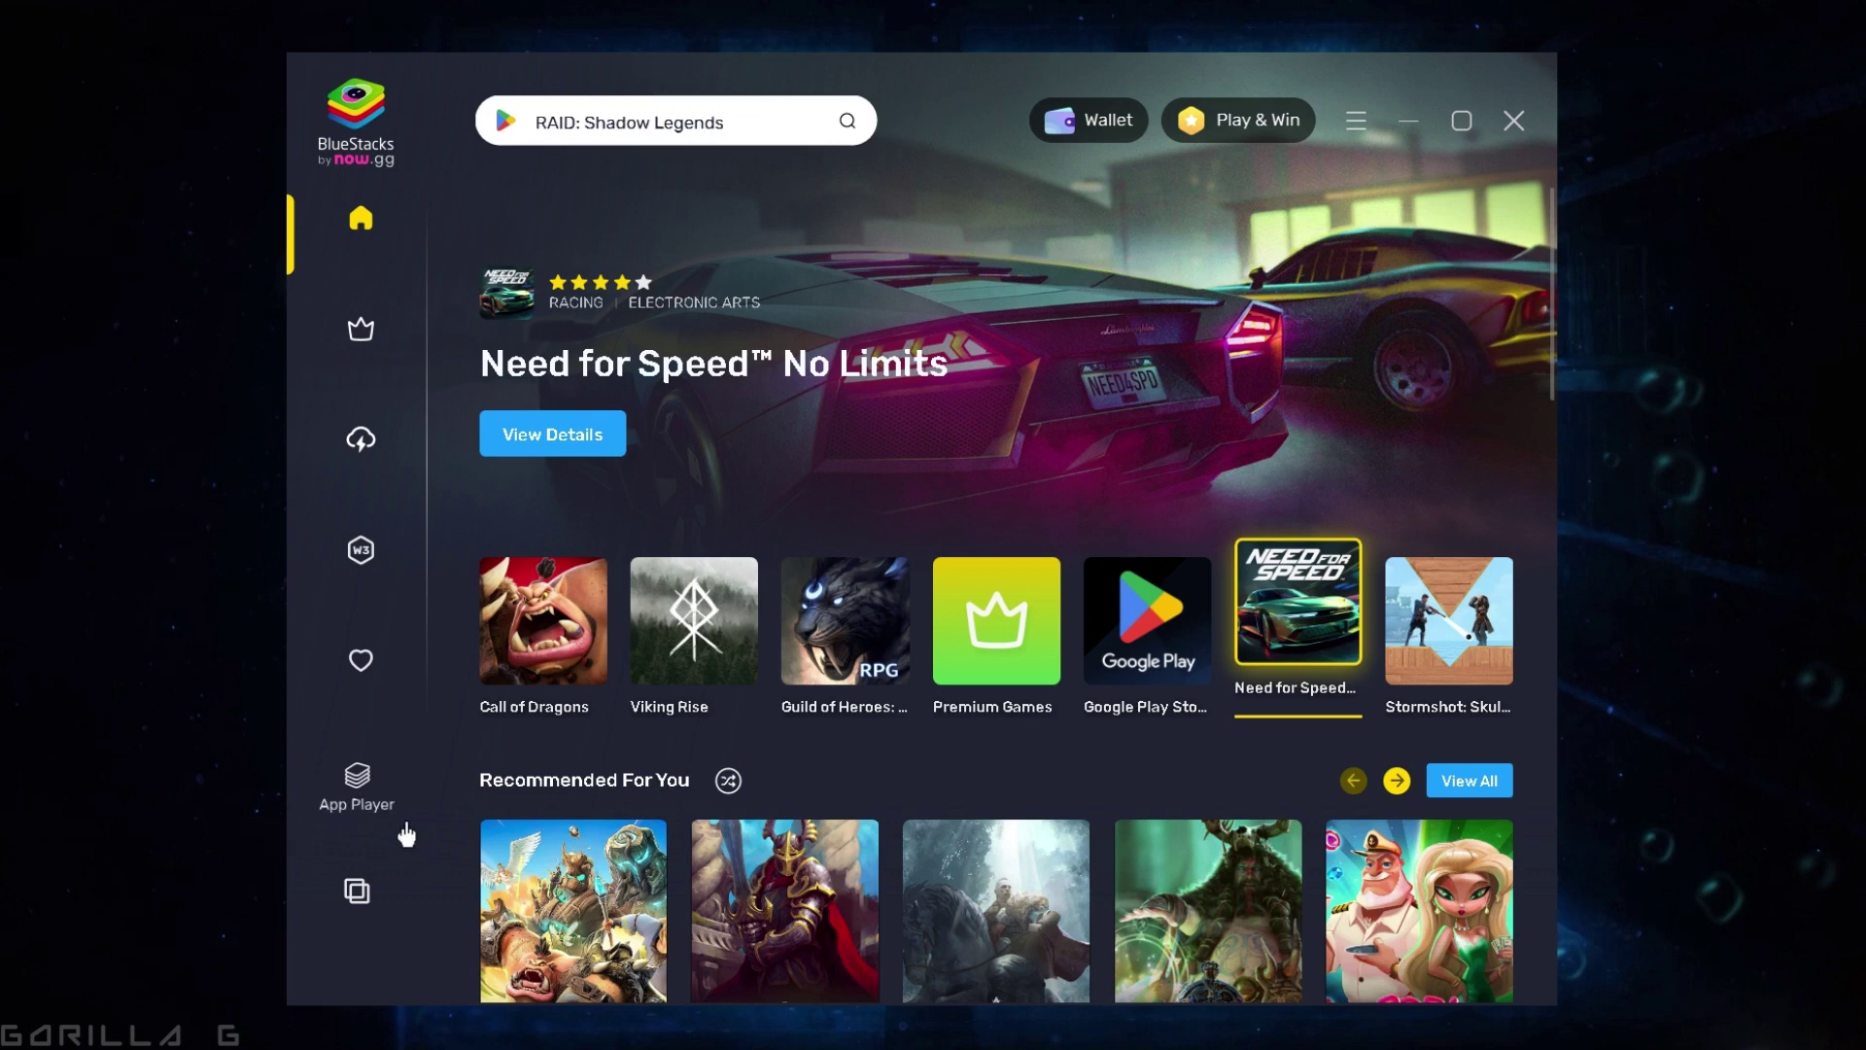
# Launch the BlueStacks App Player and open its settings.
pyautogui.click(364, 782)
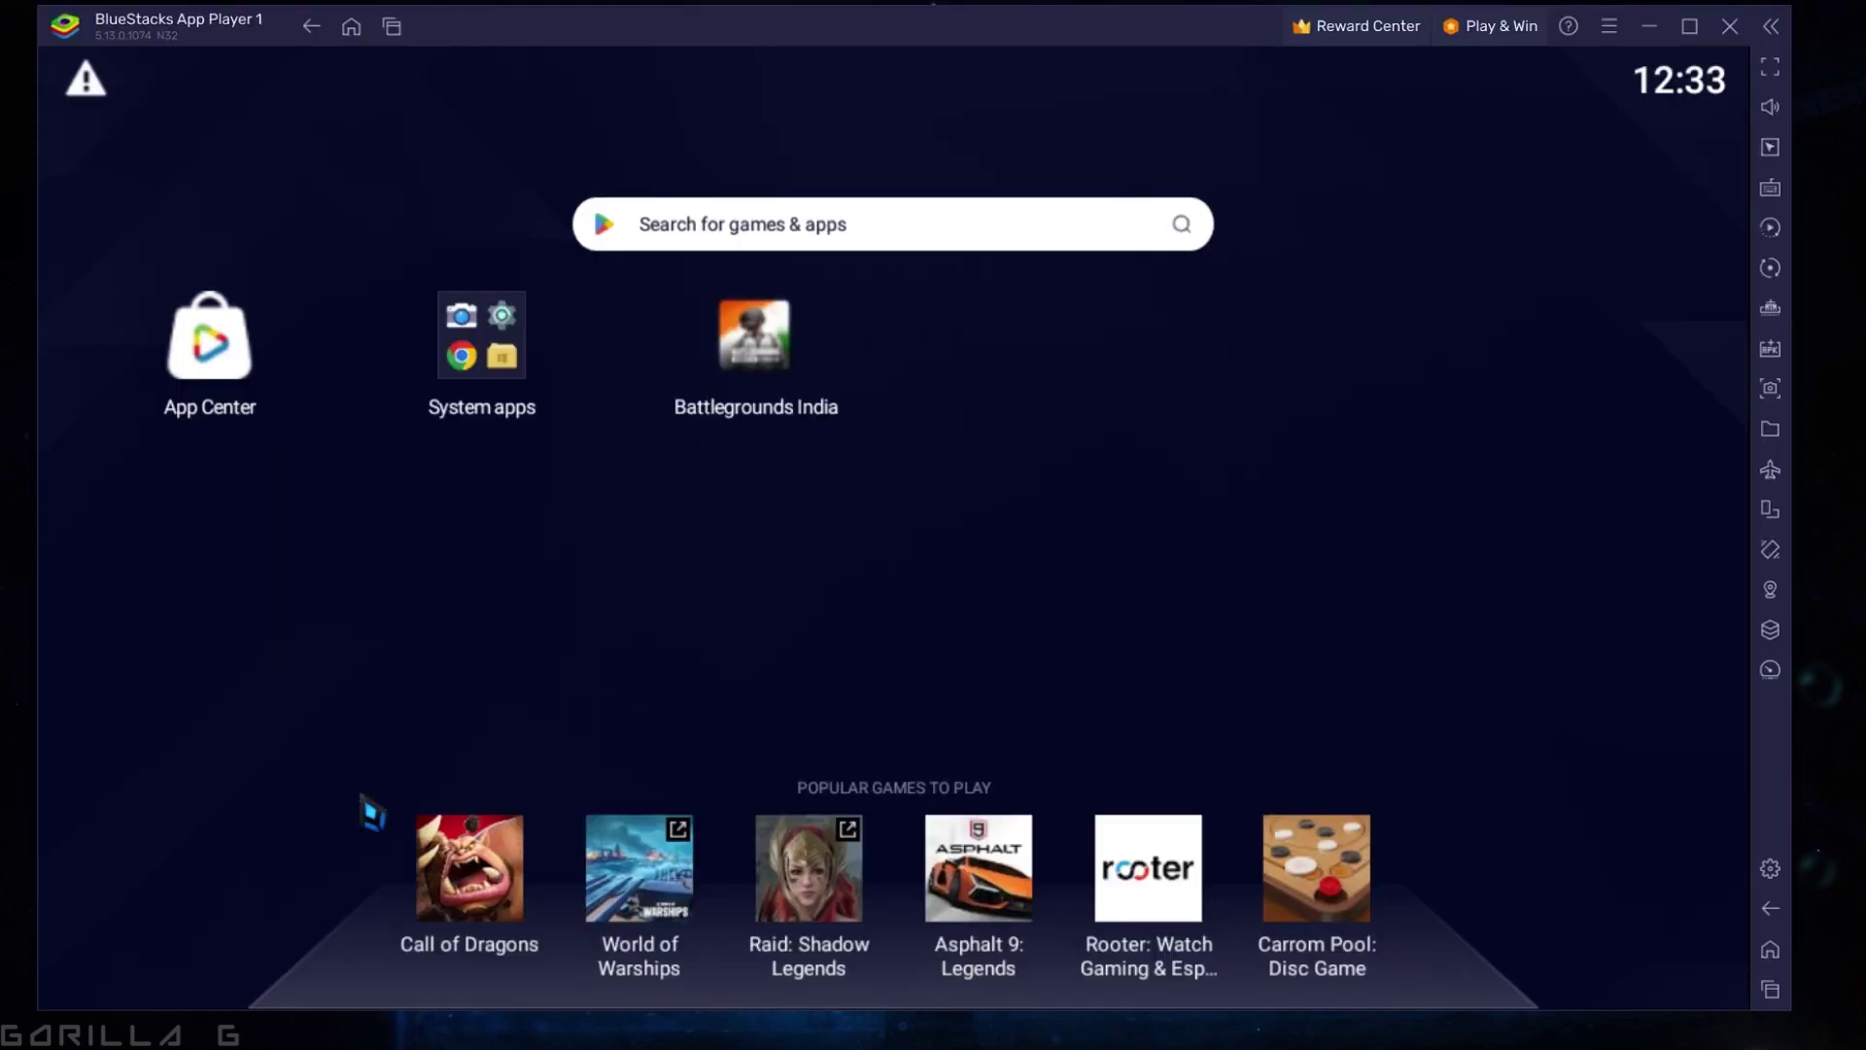
pyautogui.click(1611, 35)
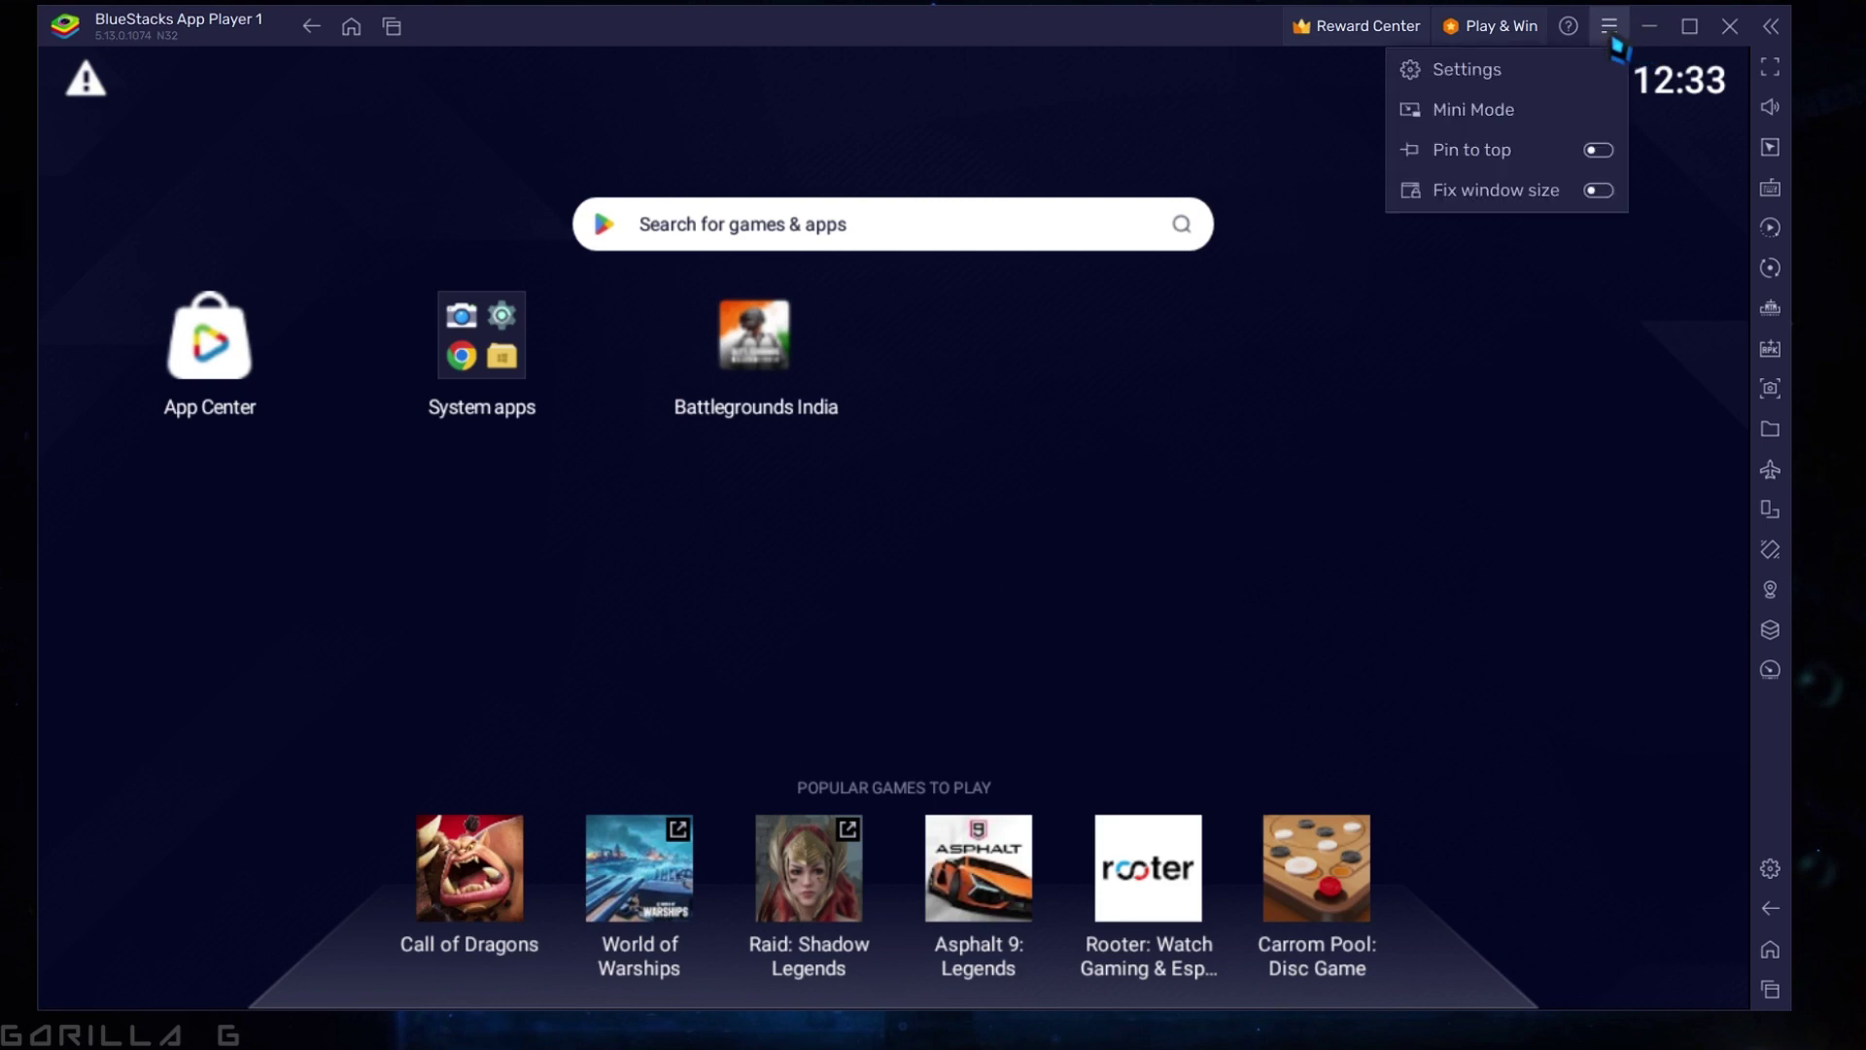
pyautogui.click(1533, 84)
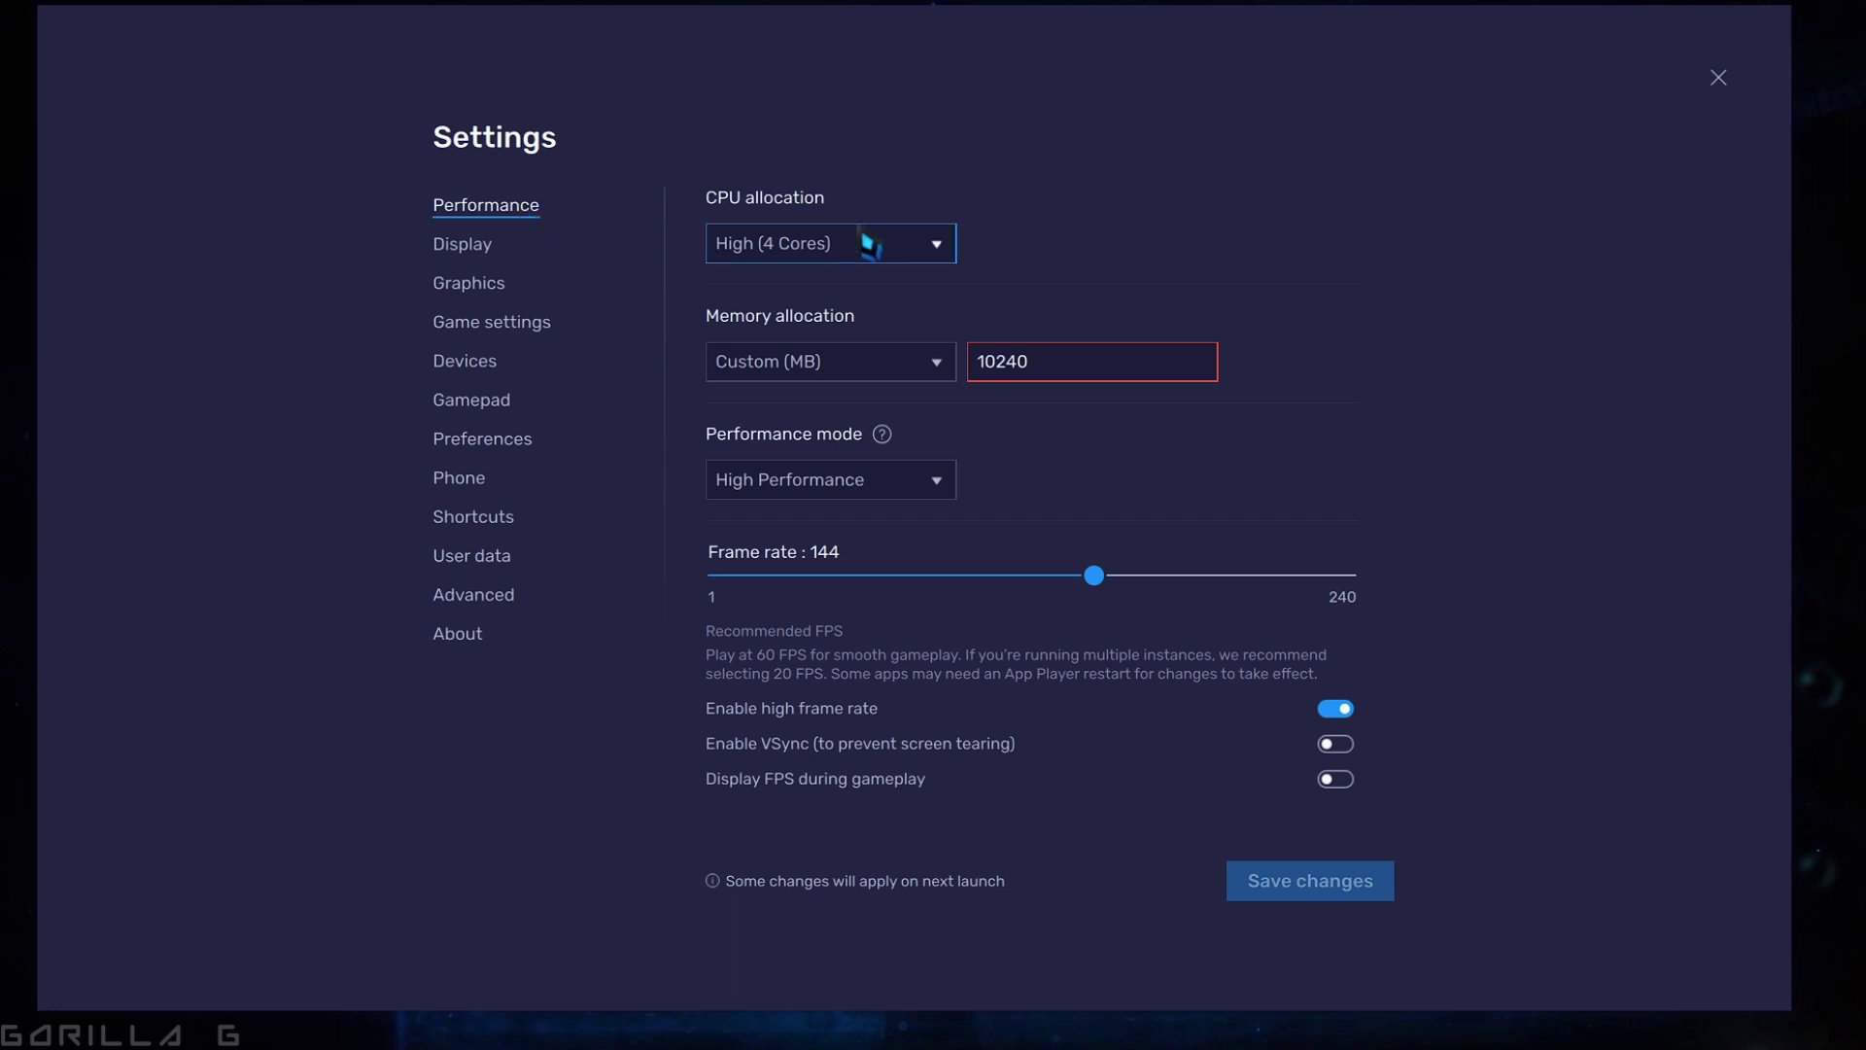
# Keep CPU allocation at High (4 Cores), enable high frame rate and raise the frame rate to the 240 maximum.
pyautogui.click(813, 255)
pyautogui.click(824, 255)
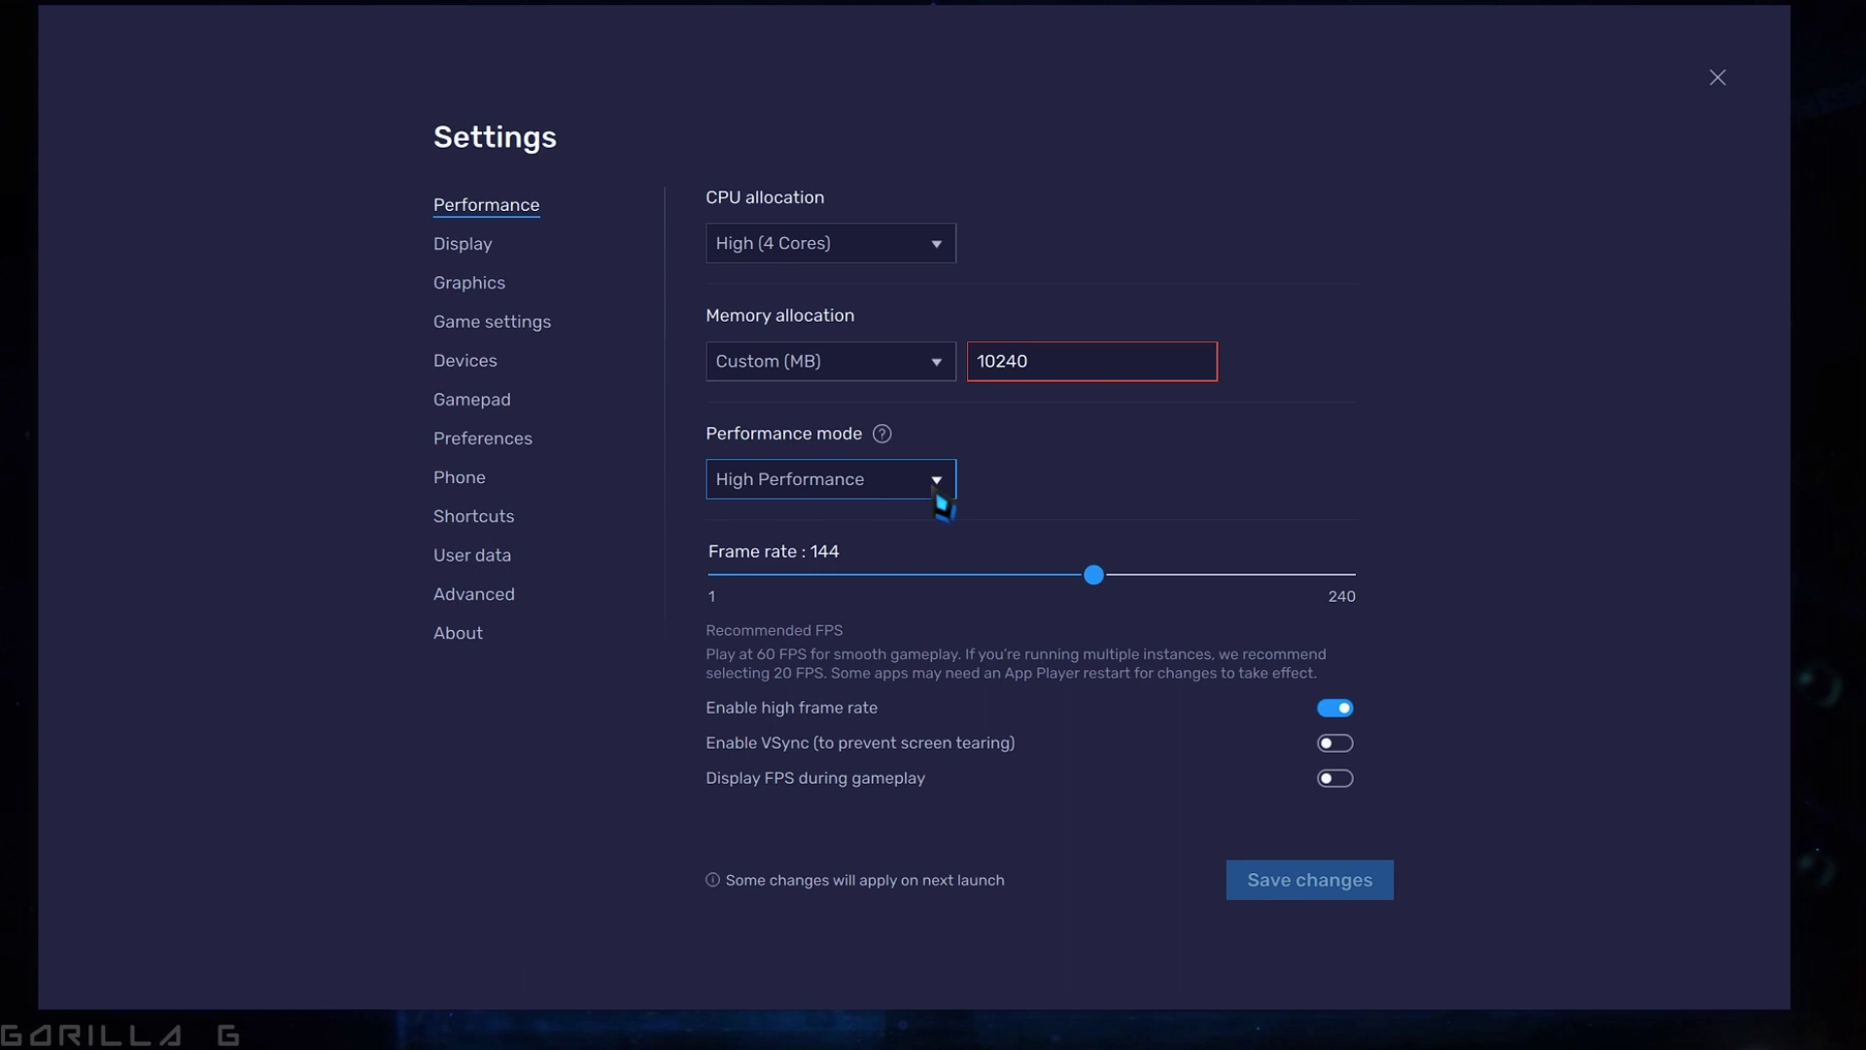
pyautogui.click(1340, 711)
pyautogui.click(1337, 710)
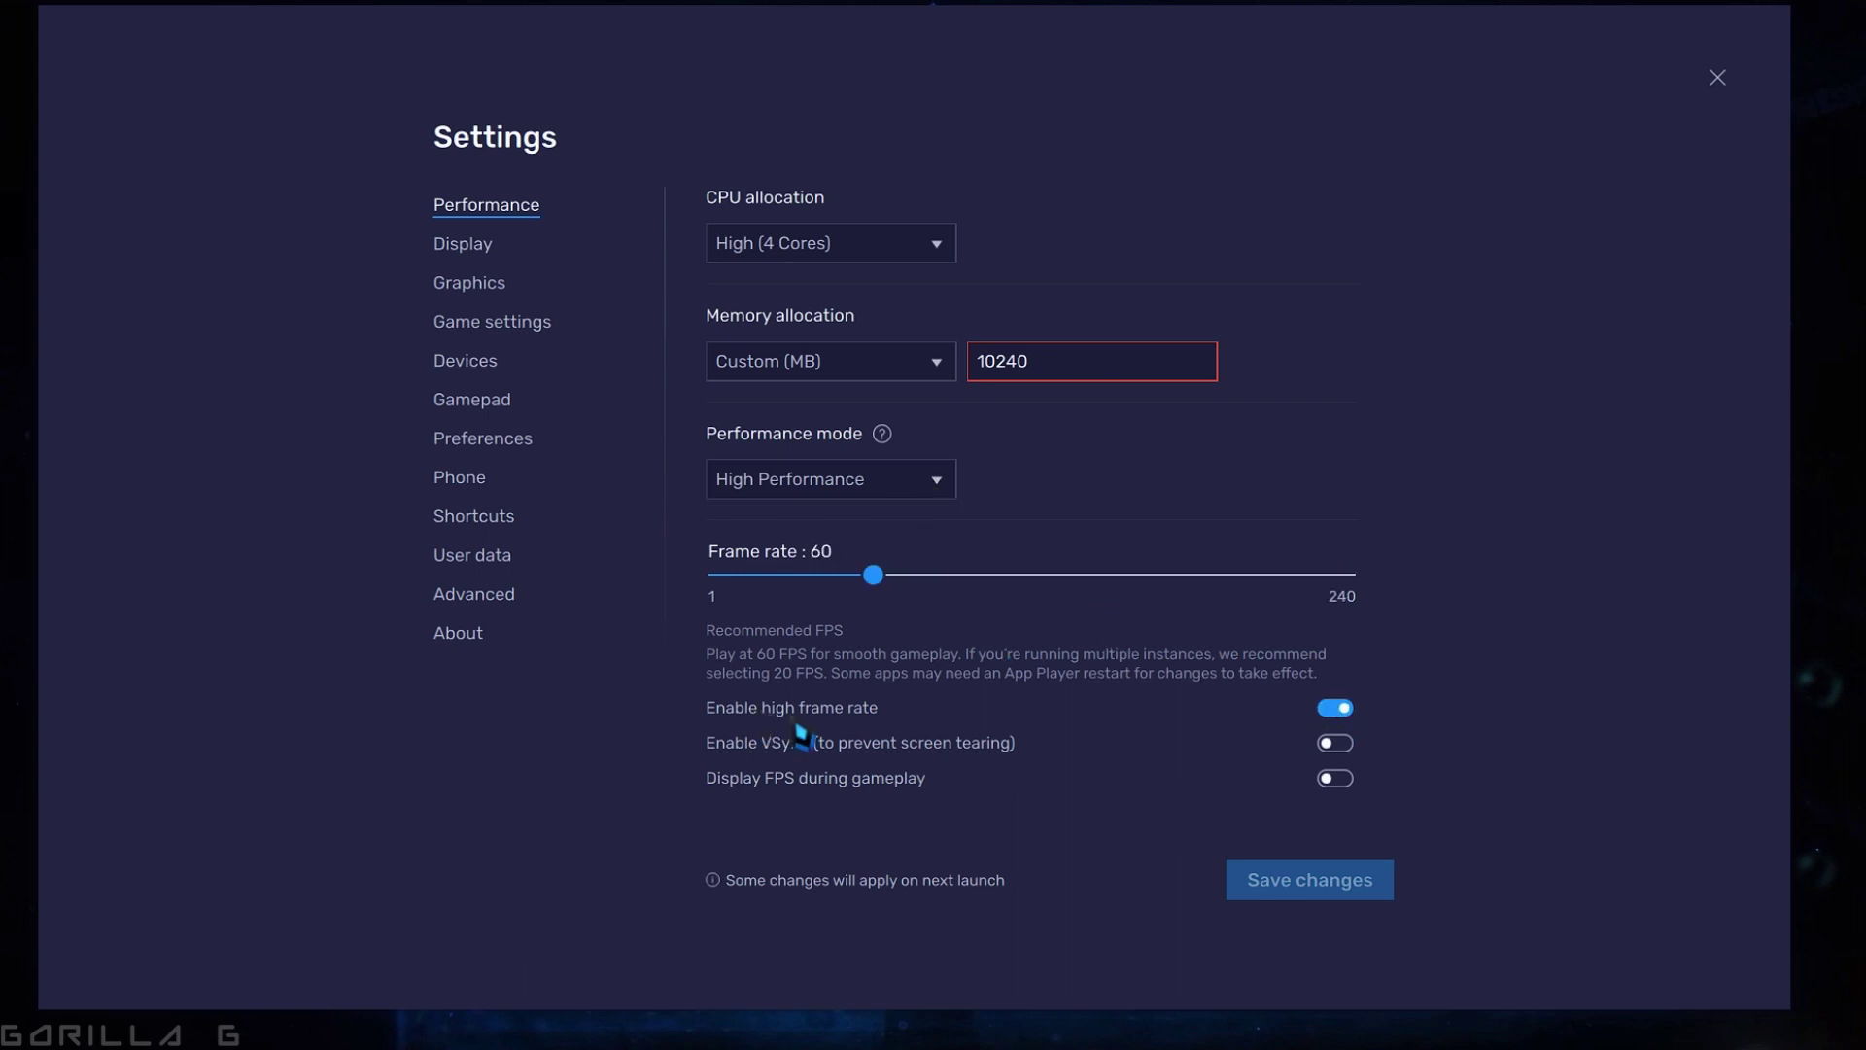
pyautogui.moveTo(877, 581); pyautogui.dragTo(1411, 614)
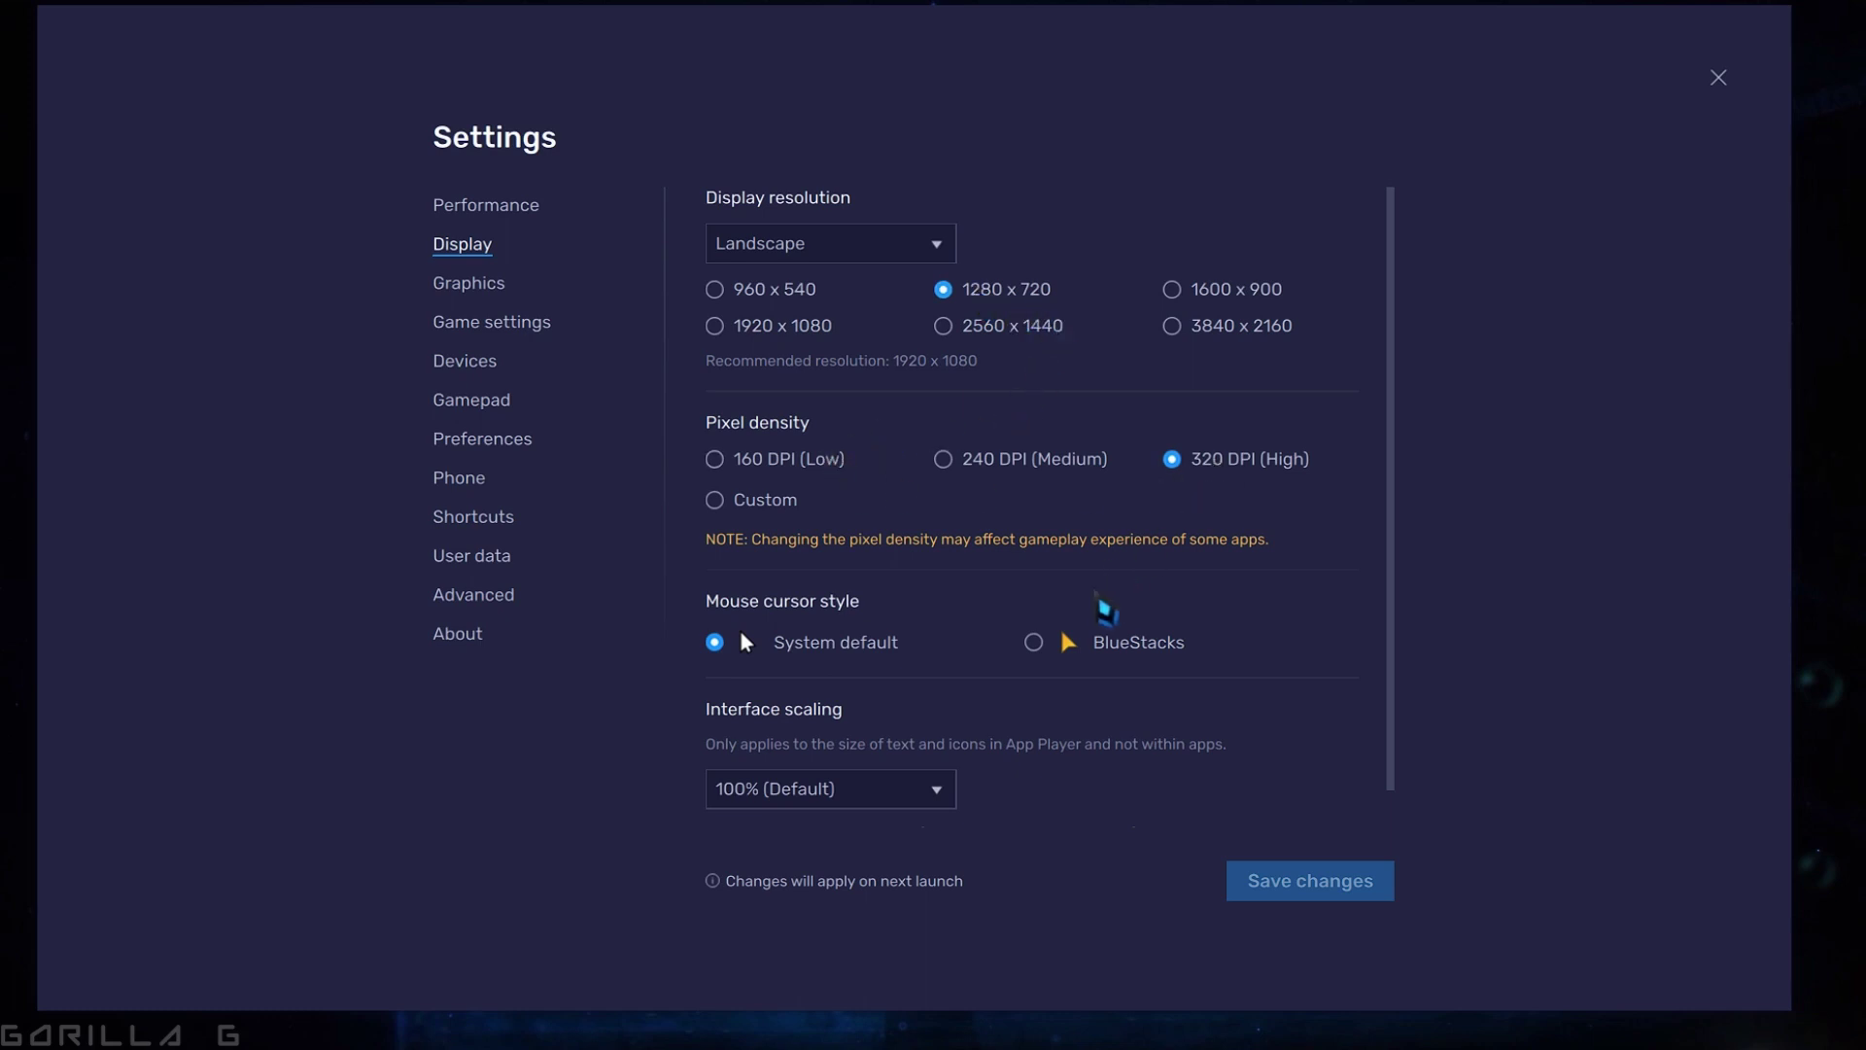
# Review the App Player's graphics, game, device, gamepad and preference settings.
pyautogui.click(489, 291)
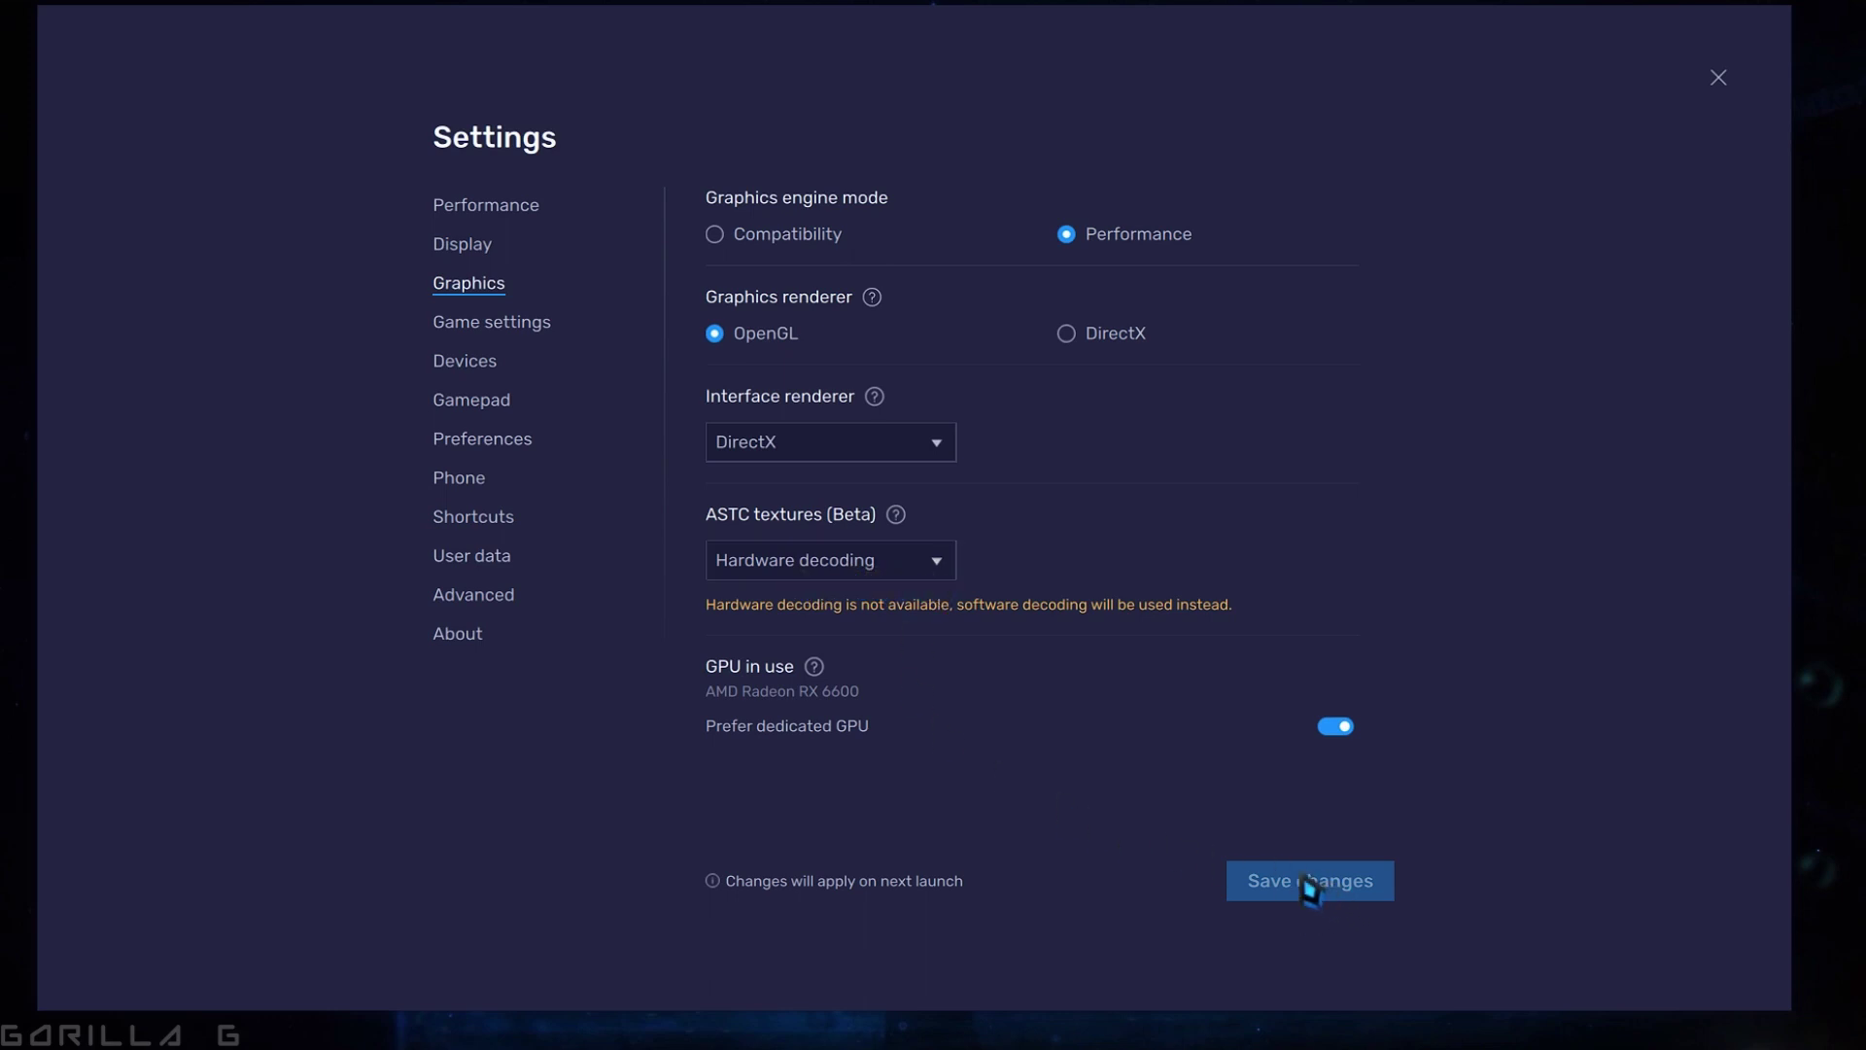
pyautogui.click(499, 329)
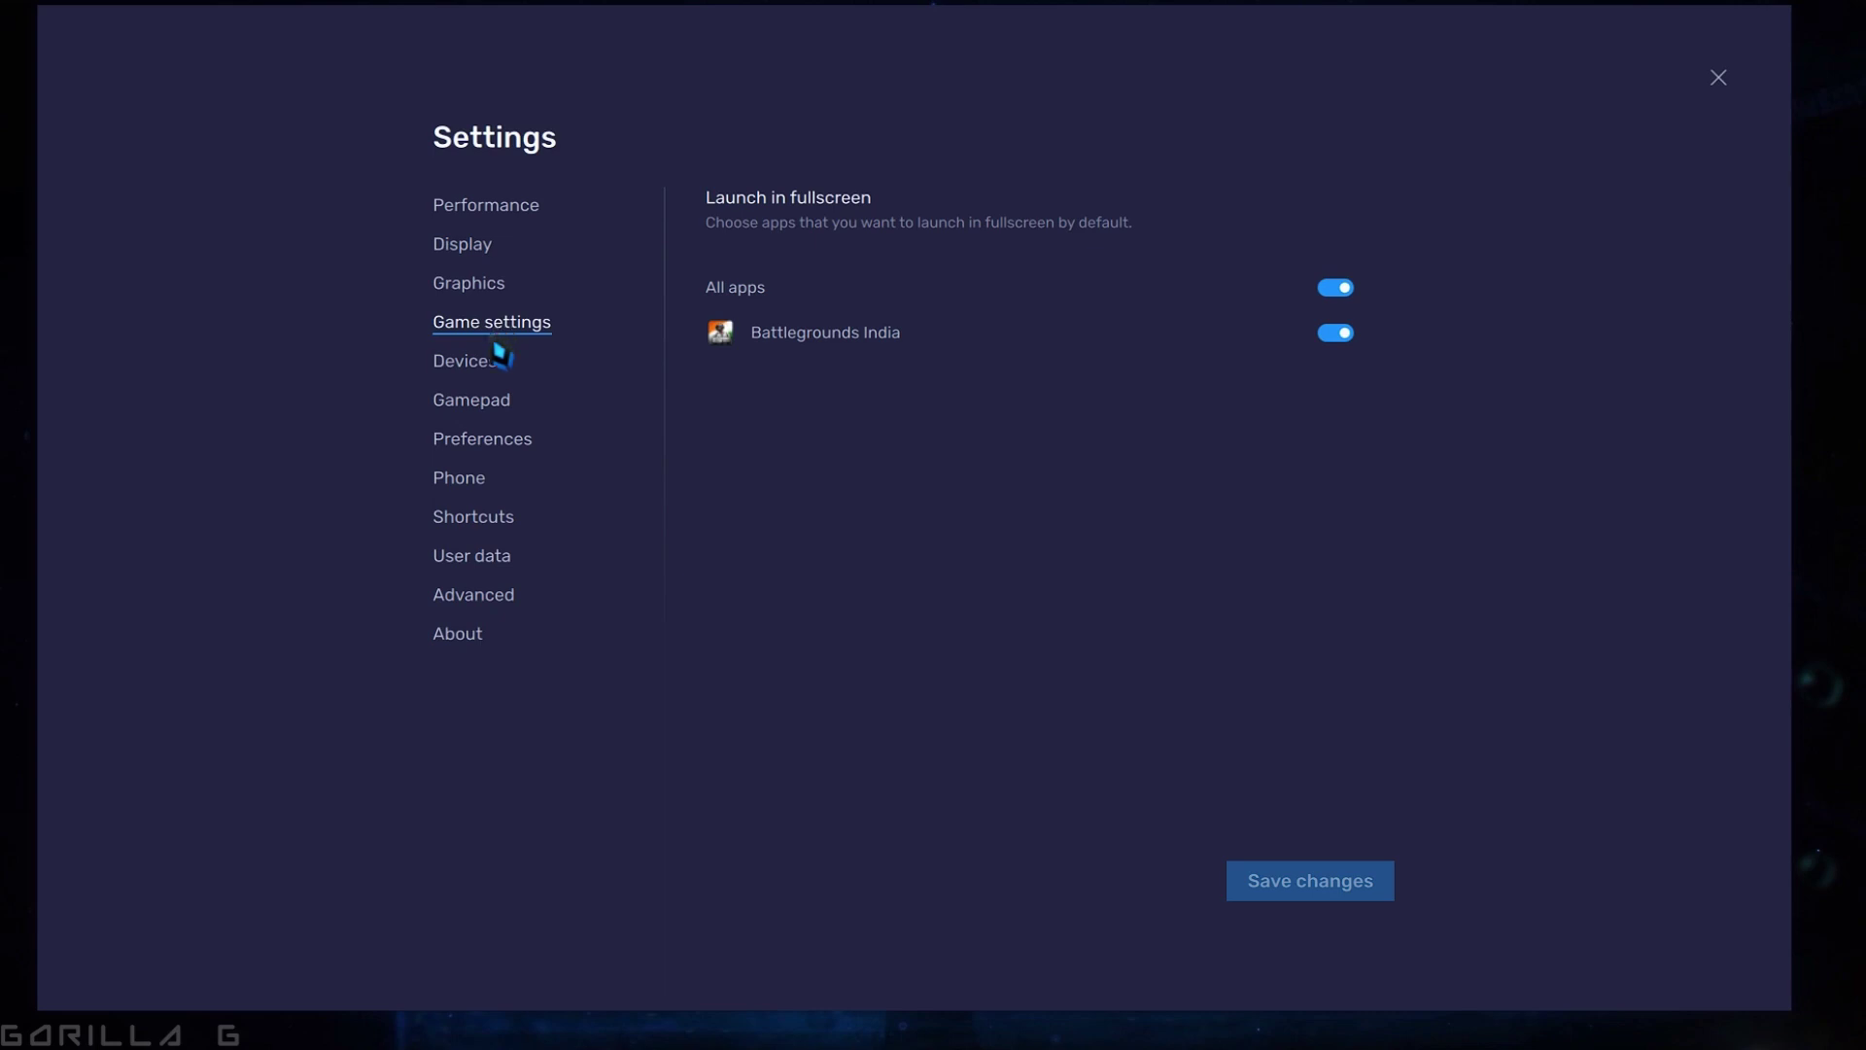
pyautogui.click(496, 359)
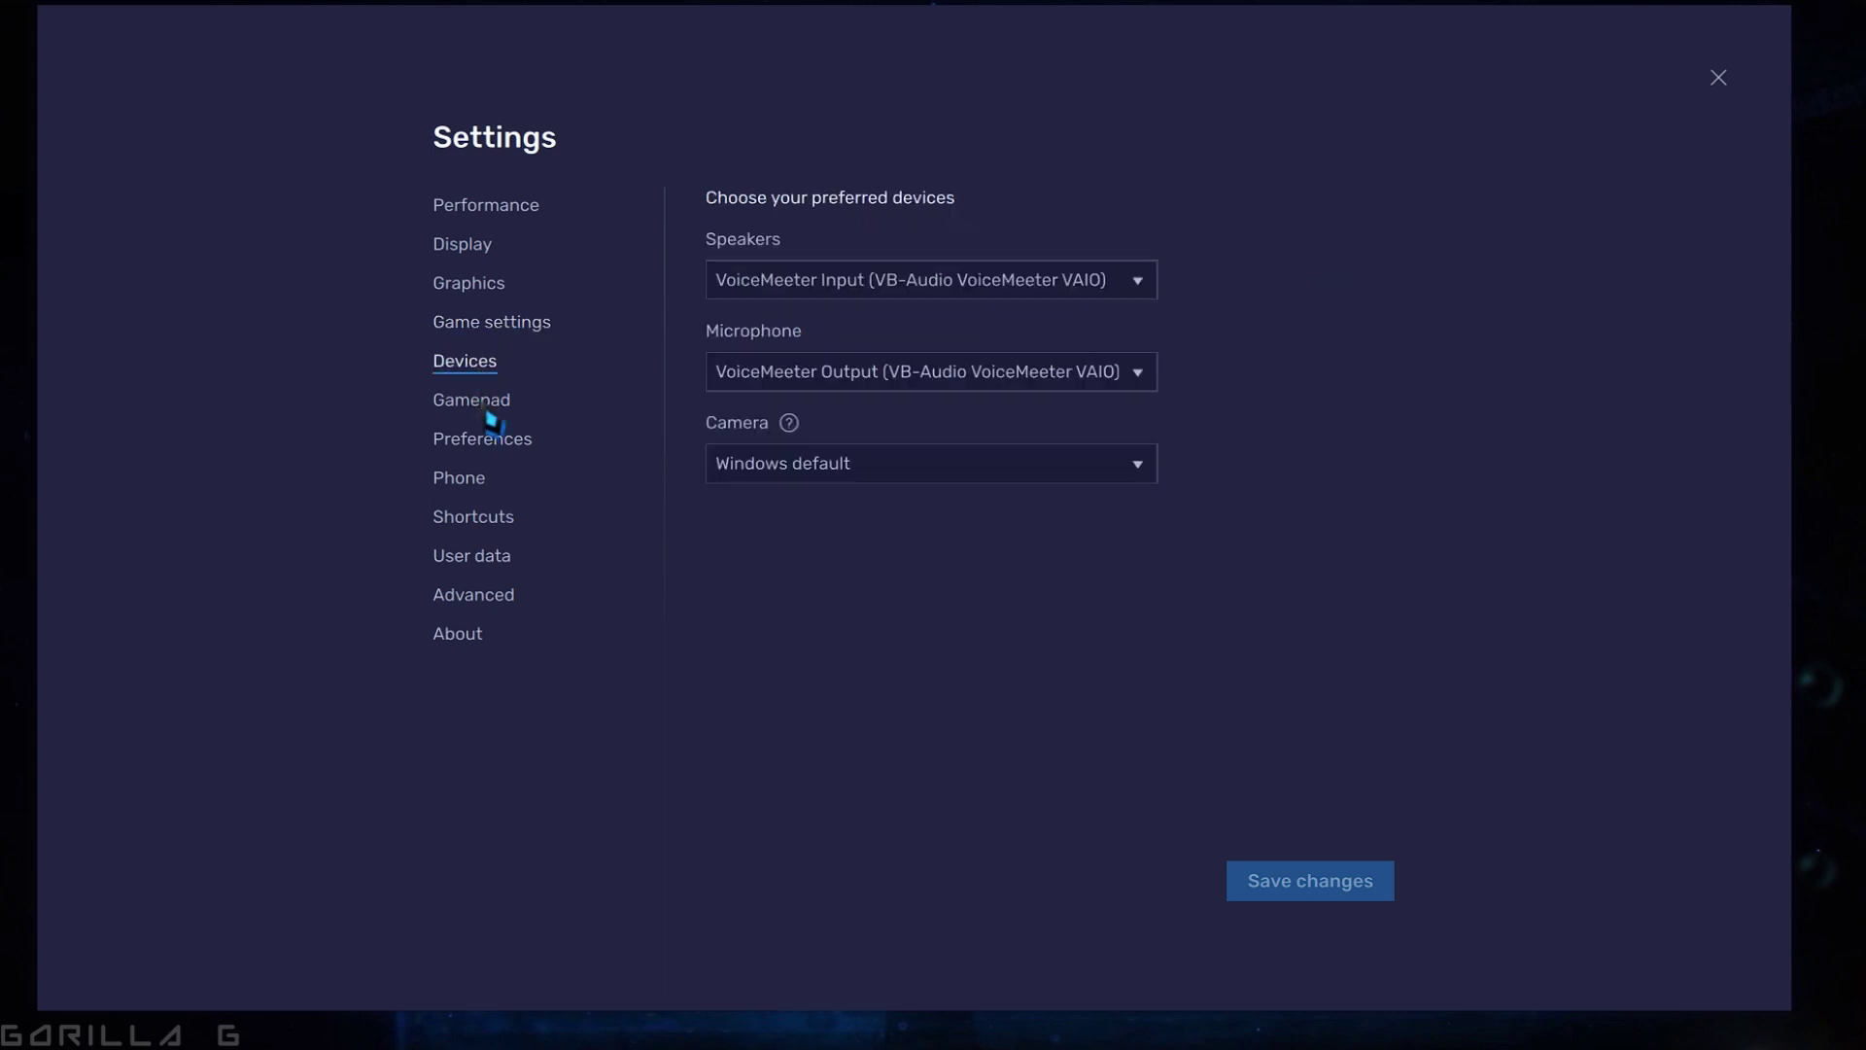
pyautogui.click(486, 403)
pyautogui.click(498, 459)
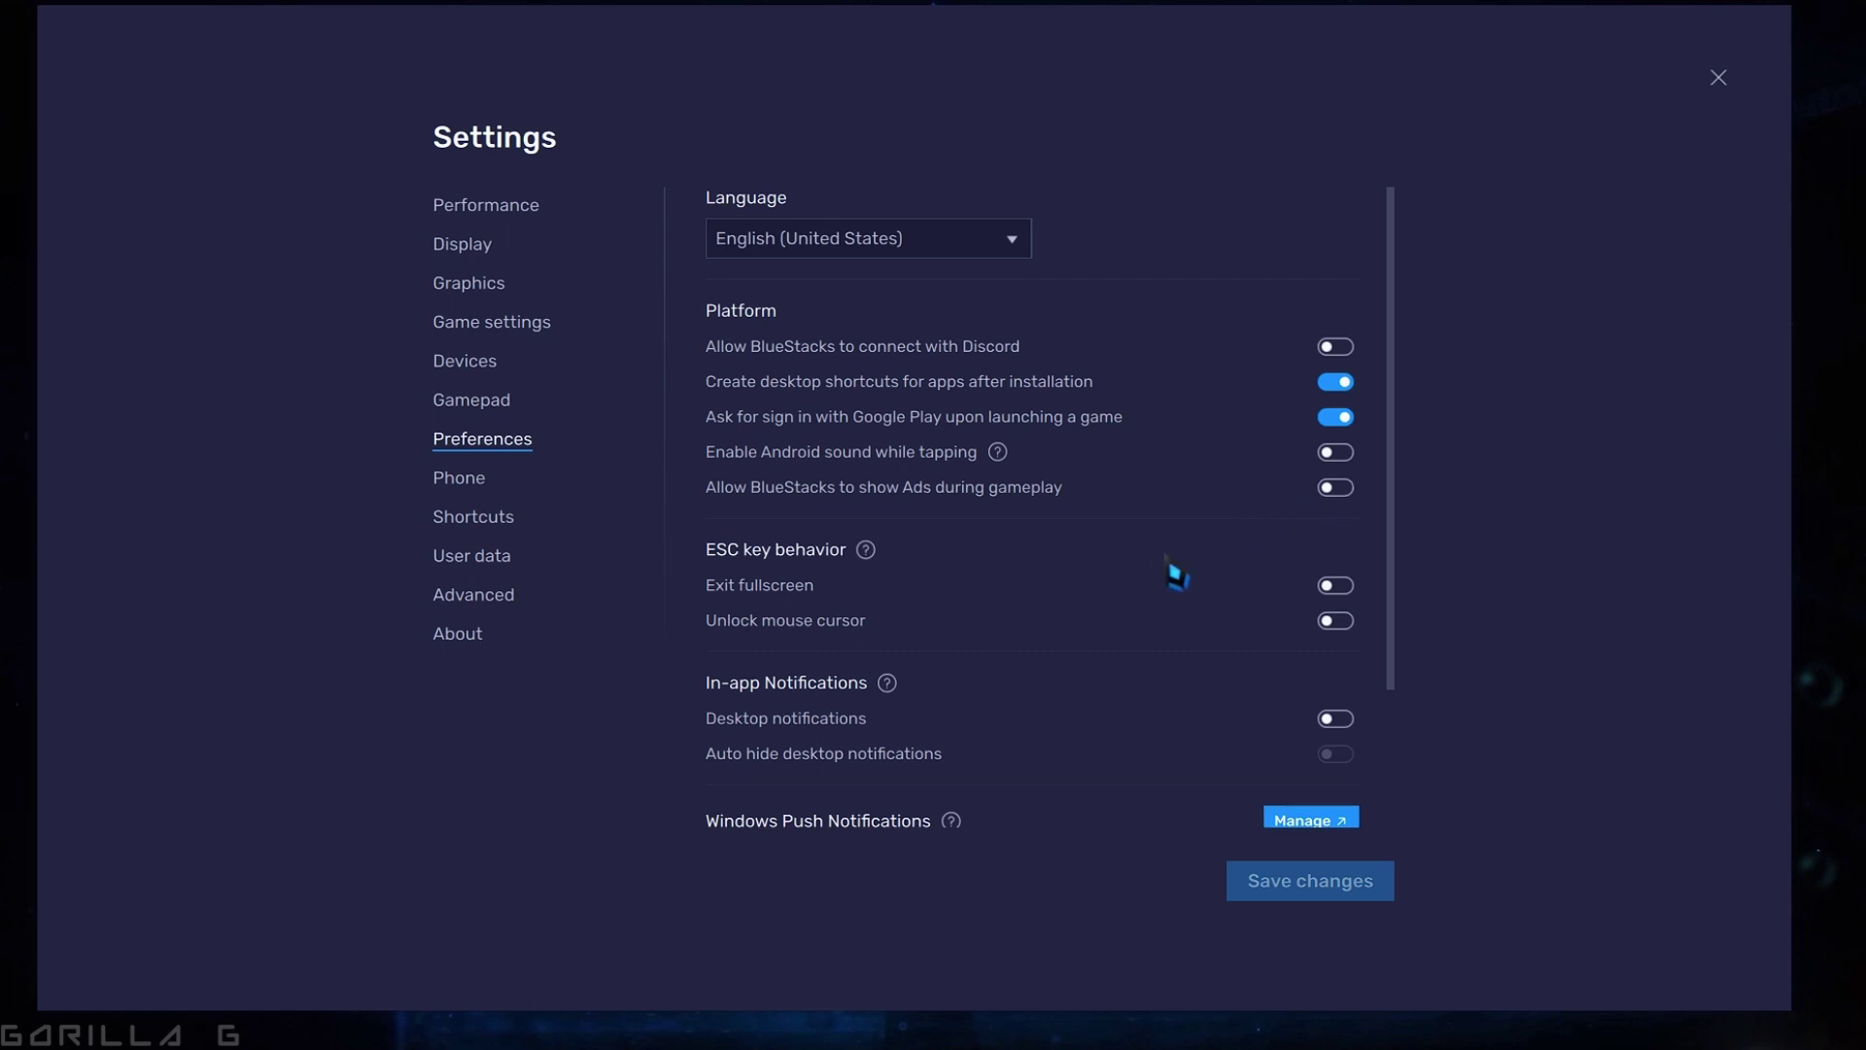
pyautogui.scroll(-3, 1177, 577)
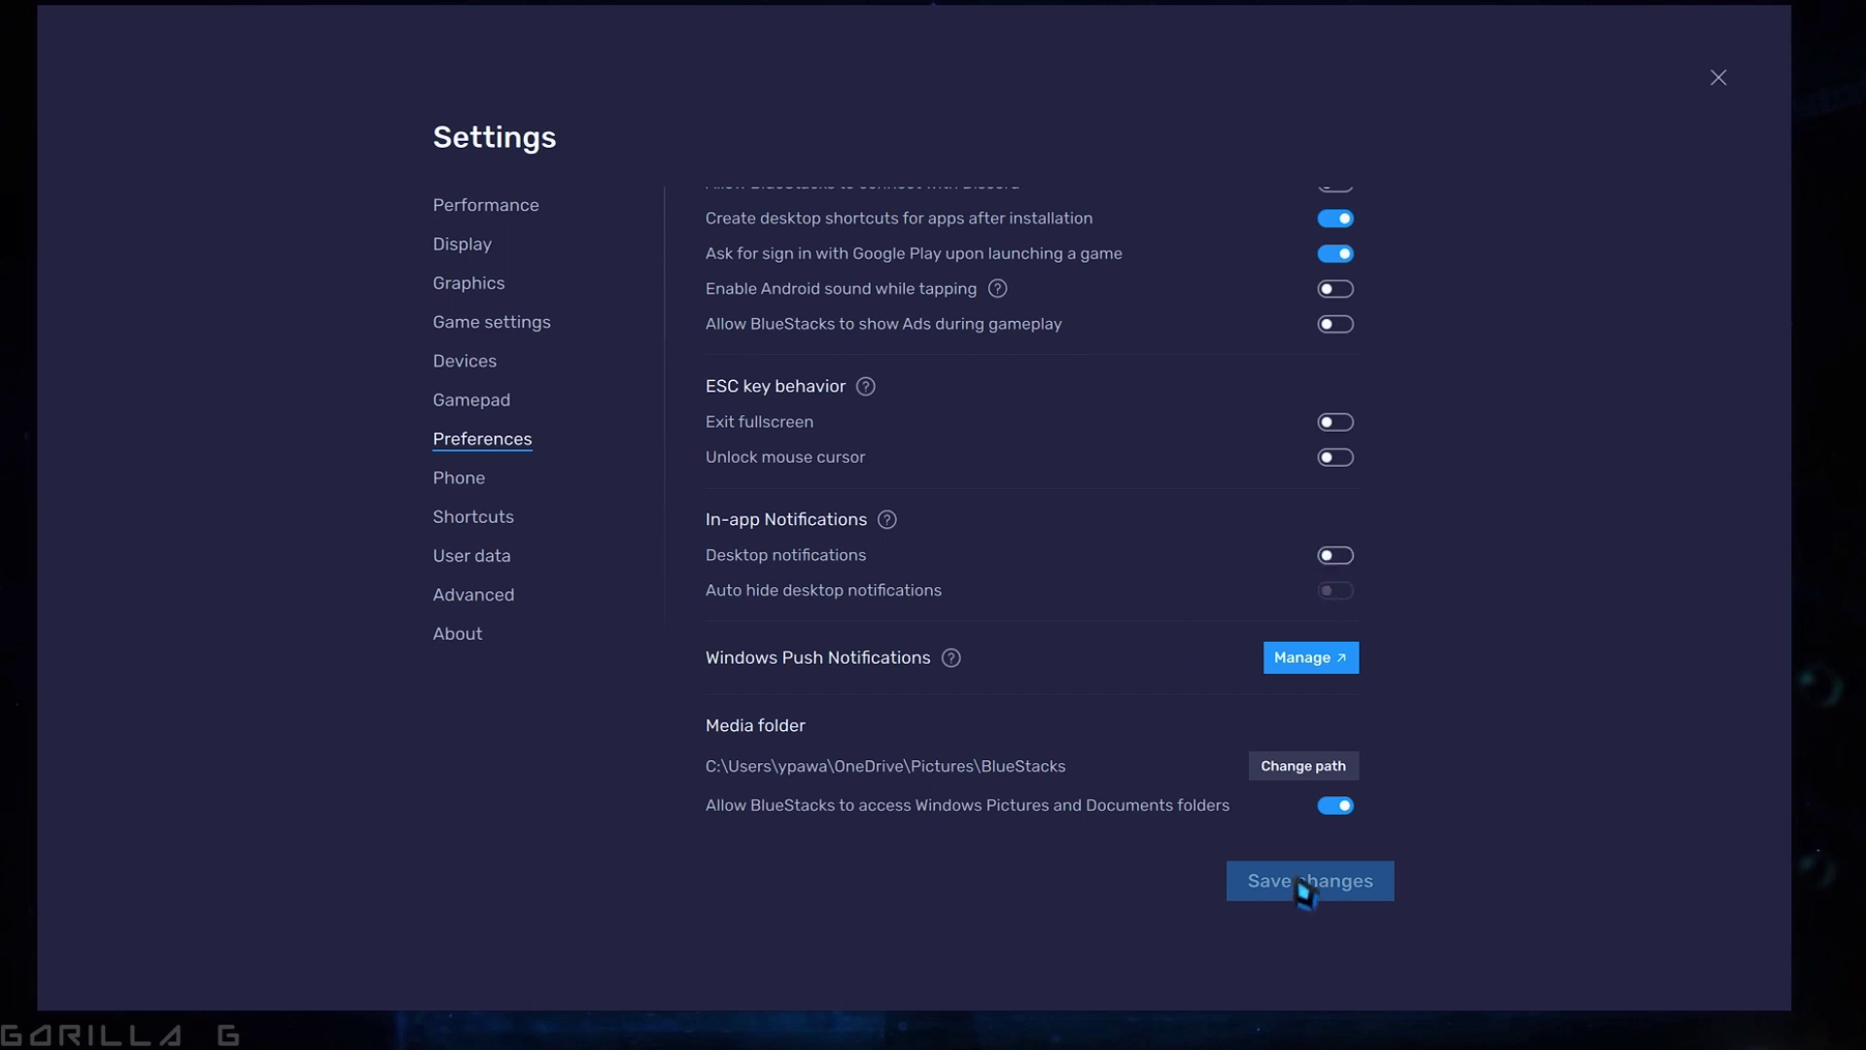
# Check the phone's predefined device profile and network provider choices, and view the user data and advanced settings.
pyautogui.click(462, 481)
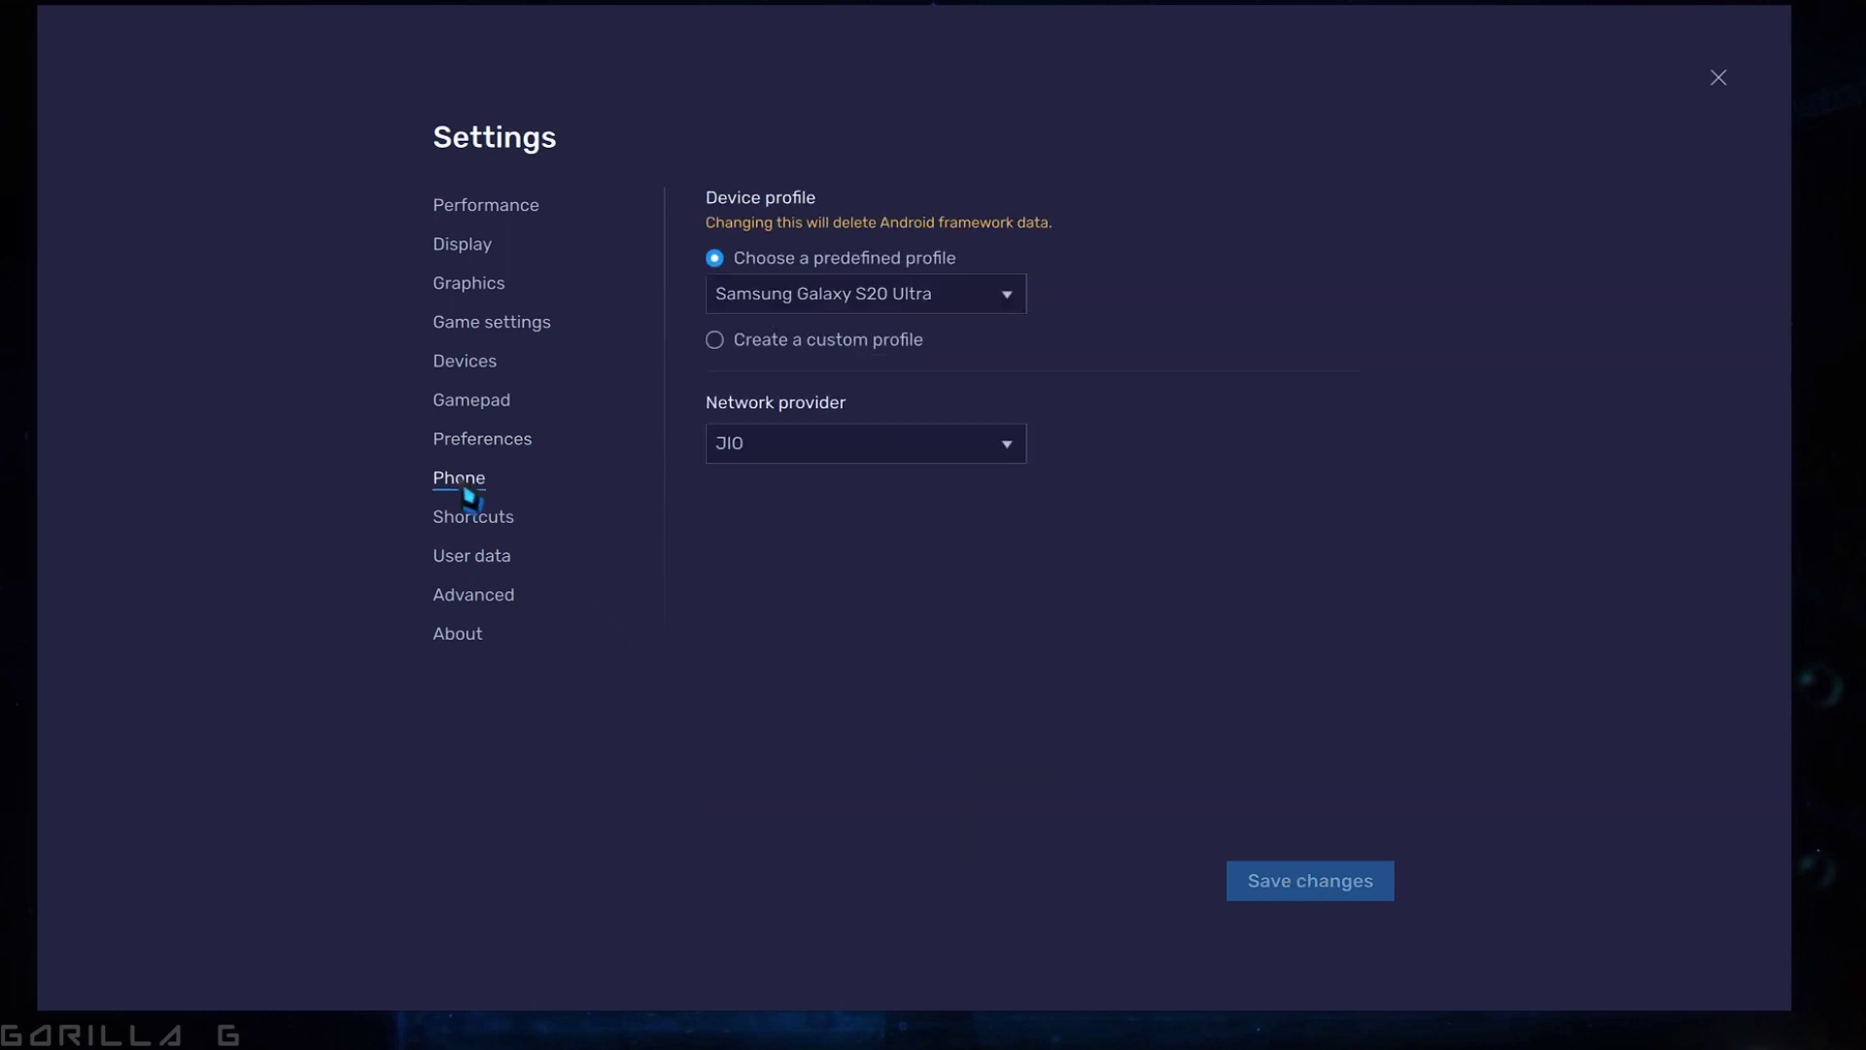
pyautogui.click(841, 309)
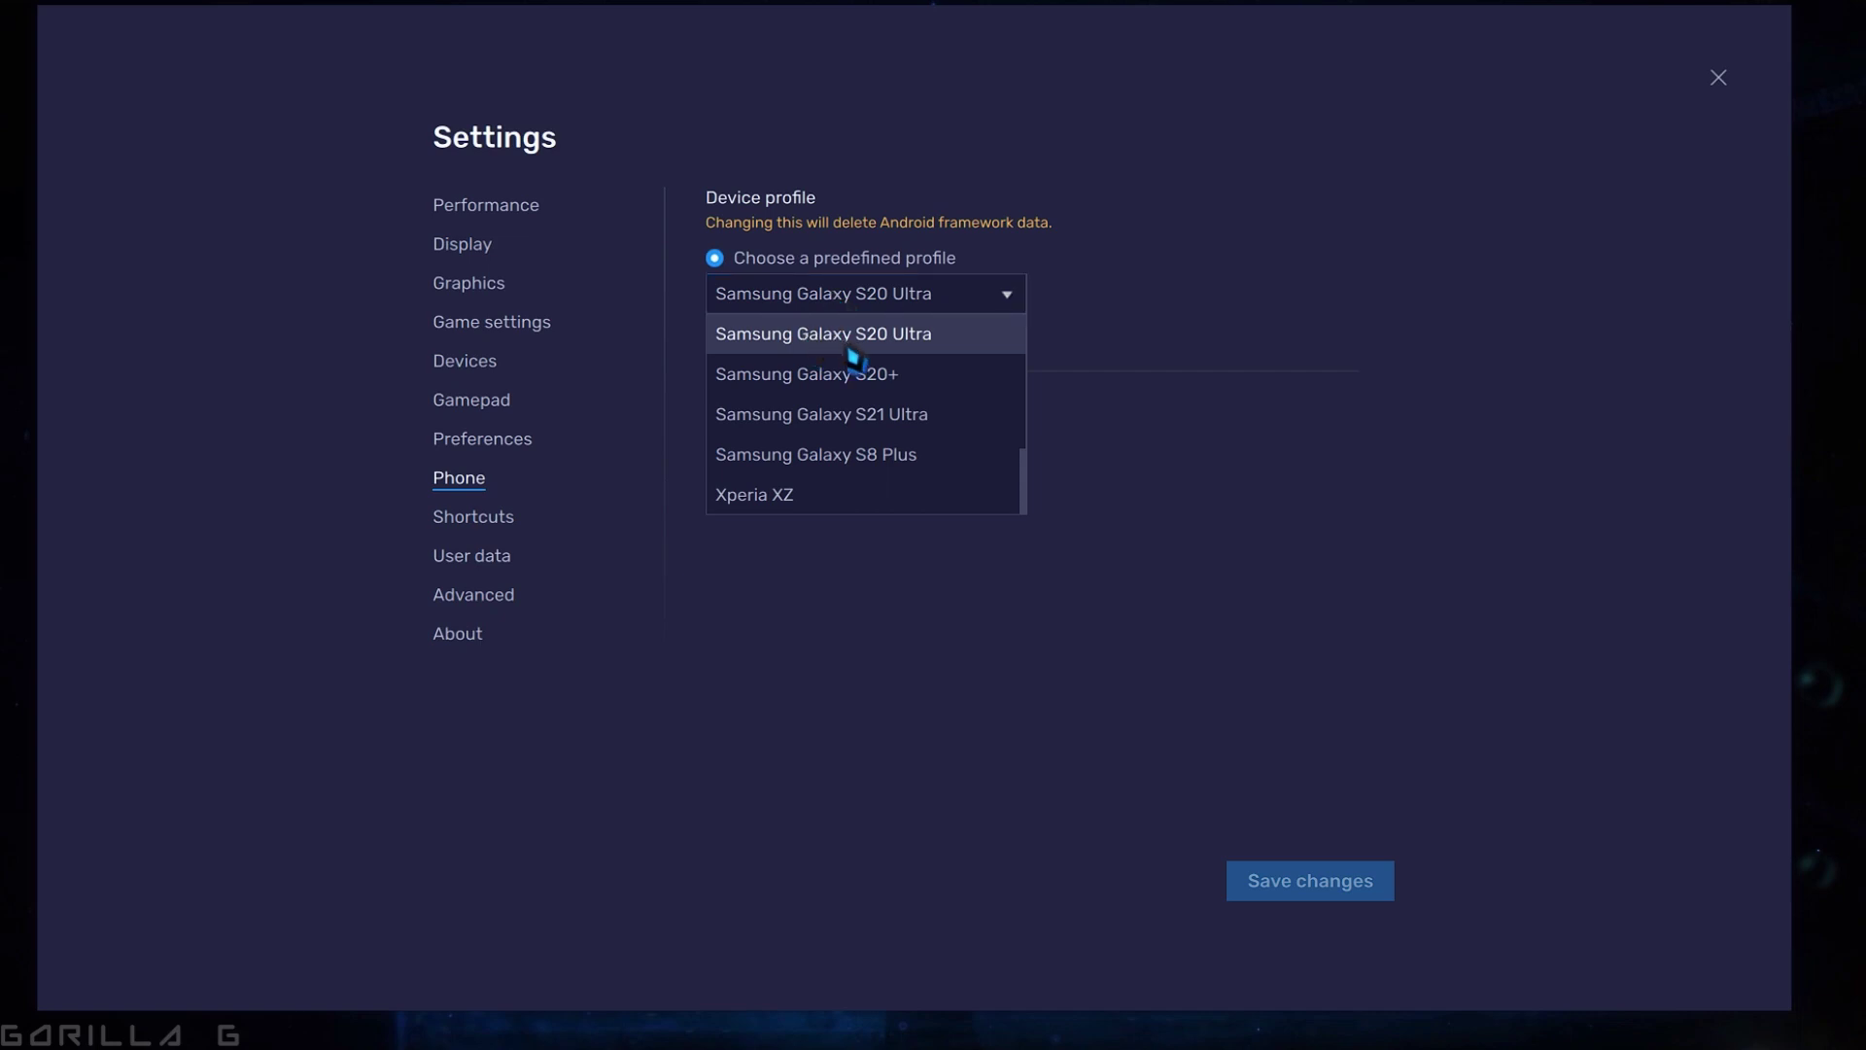
pyautogui.click(1063, 317)
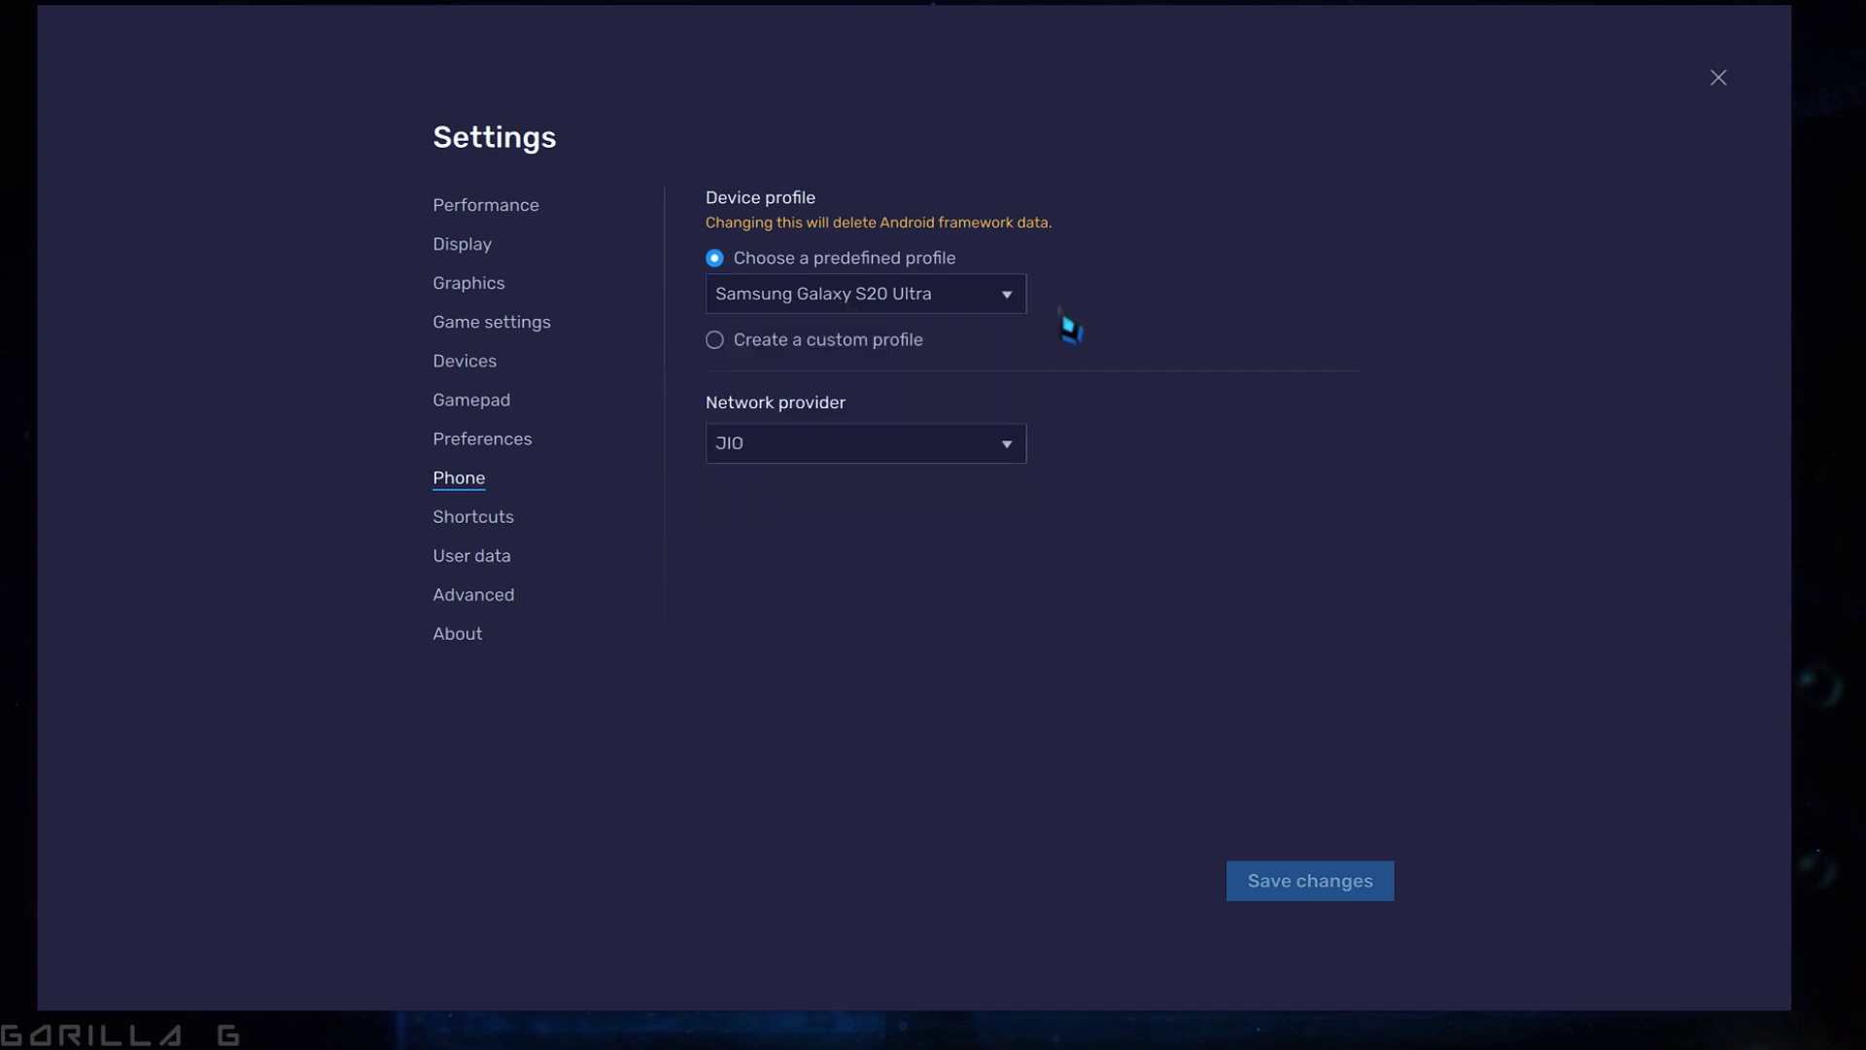
pyautogui.click(870, 455)
pyautogui.click(872, 457)
pyautogui.click(489, 559)
pyautogui.click(486, 595)
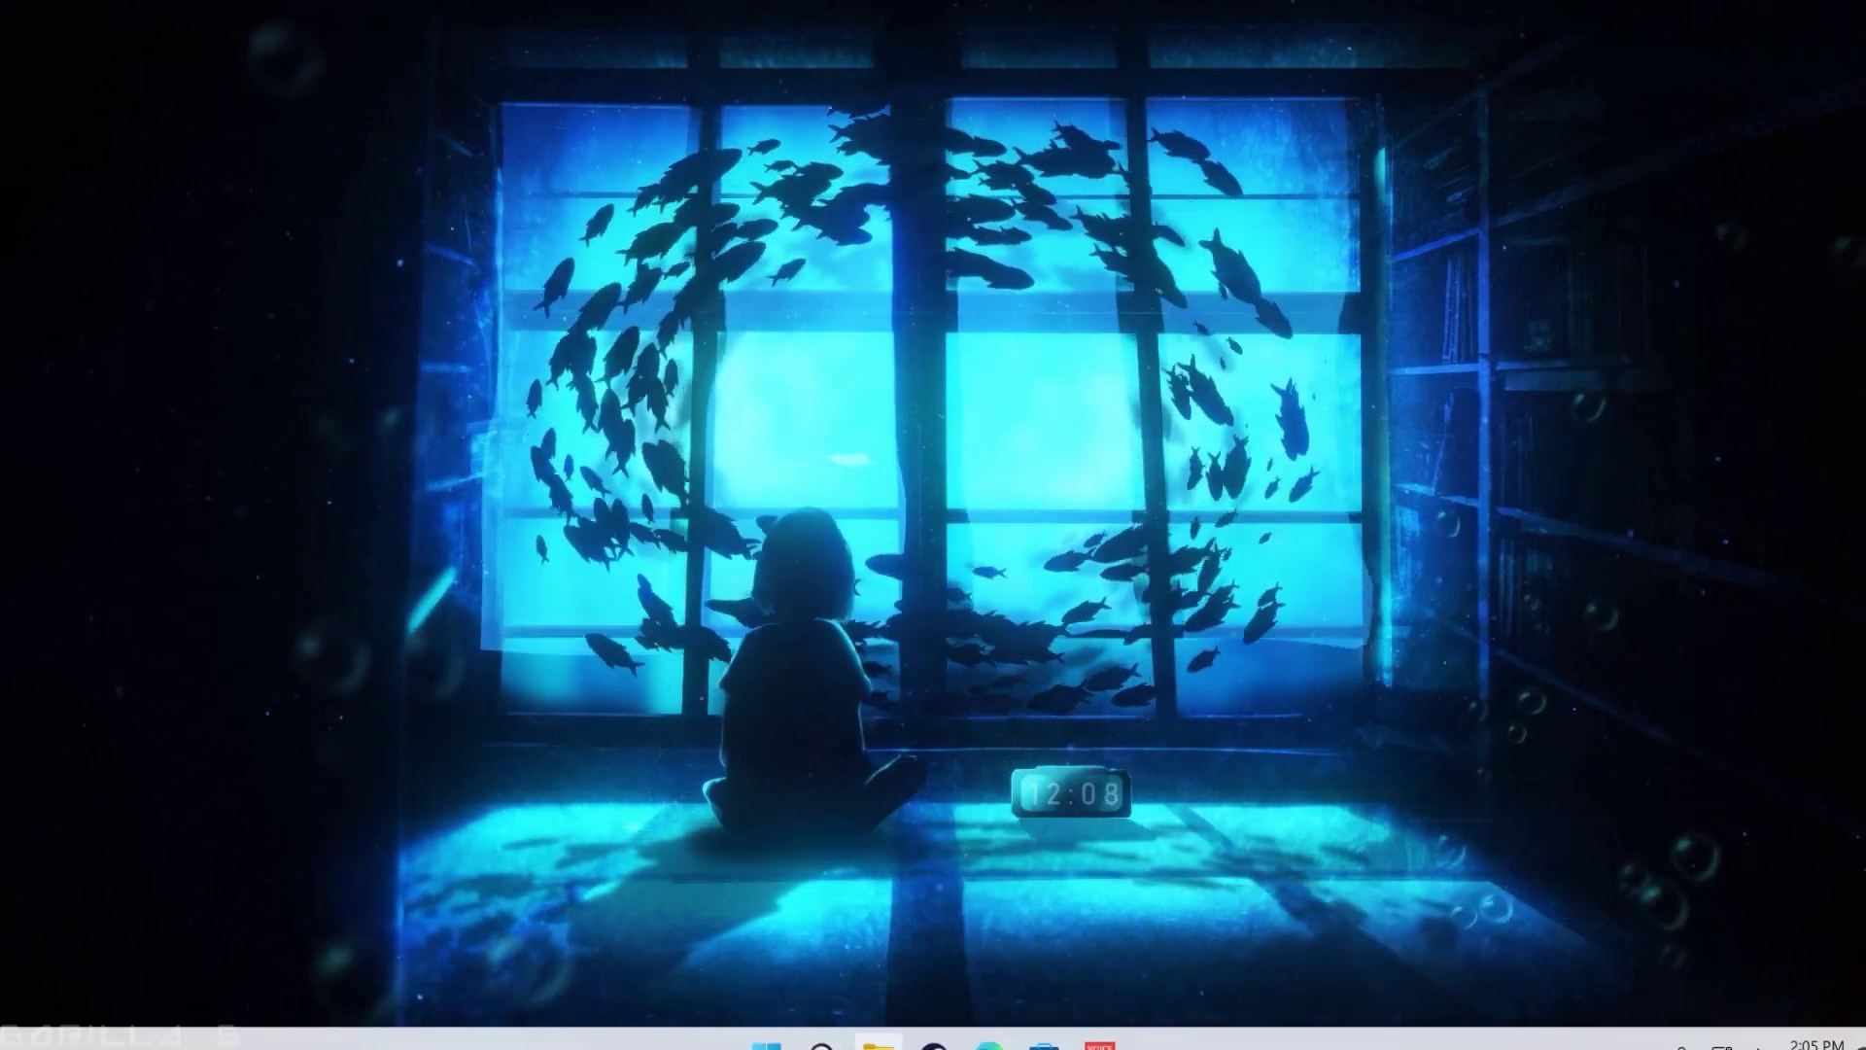
# Open Local Disk (C:) in File Explorer and turn on the display of hidden items.
pyautogui.click(879, 1042)
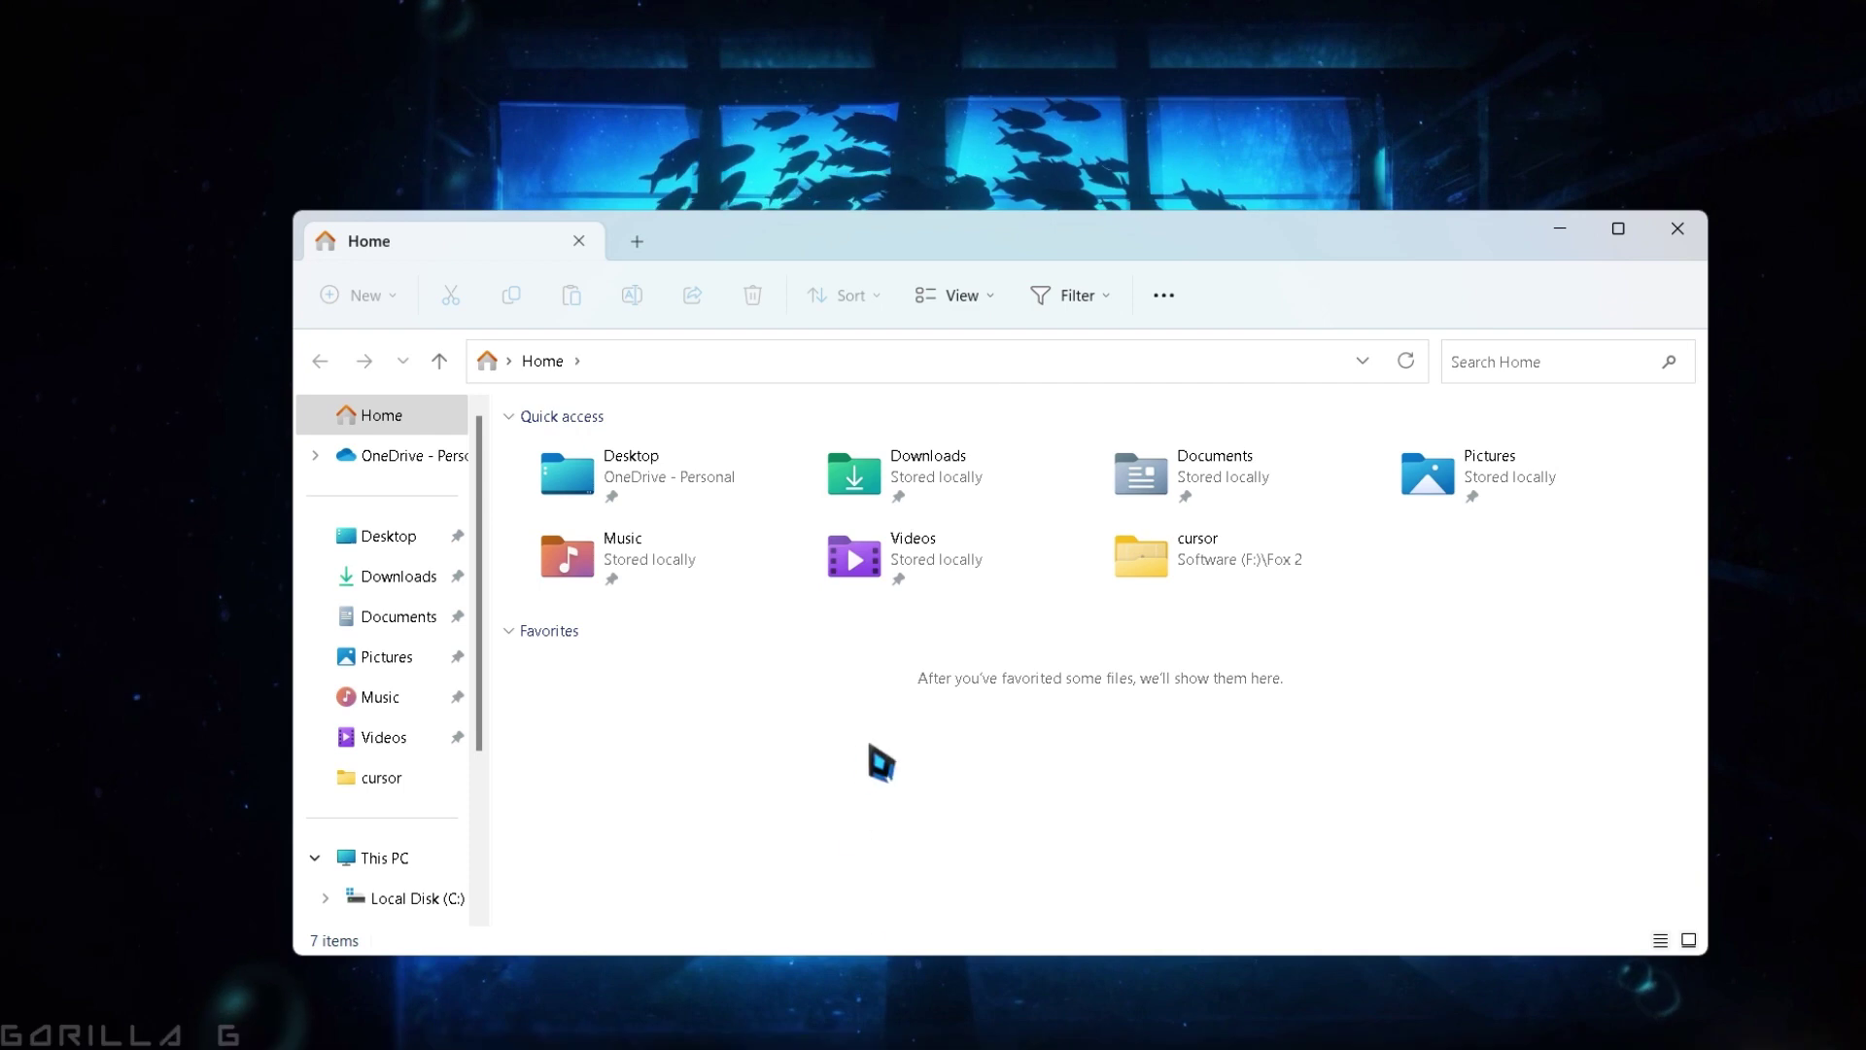
pyautogui.click(386, 861)
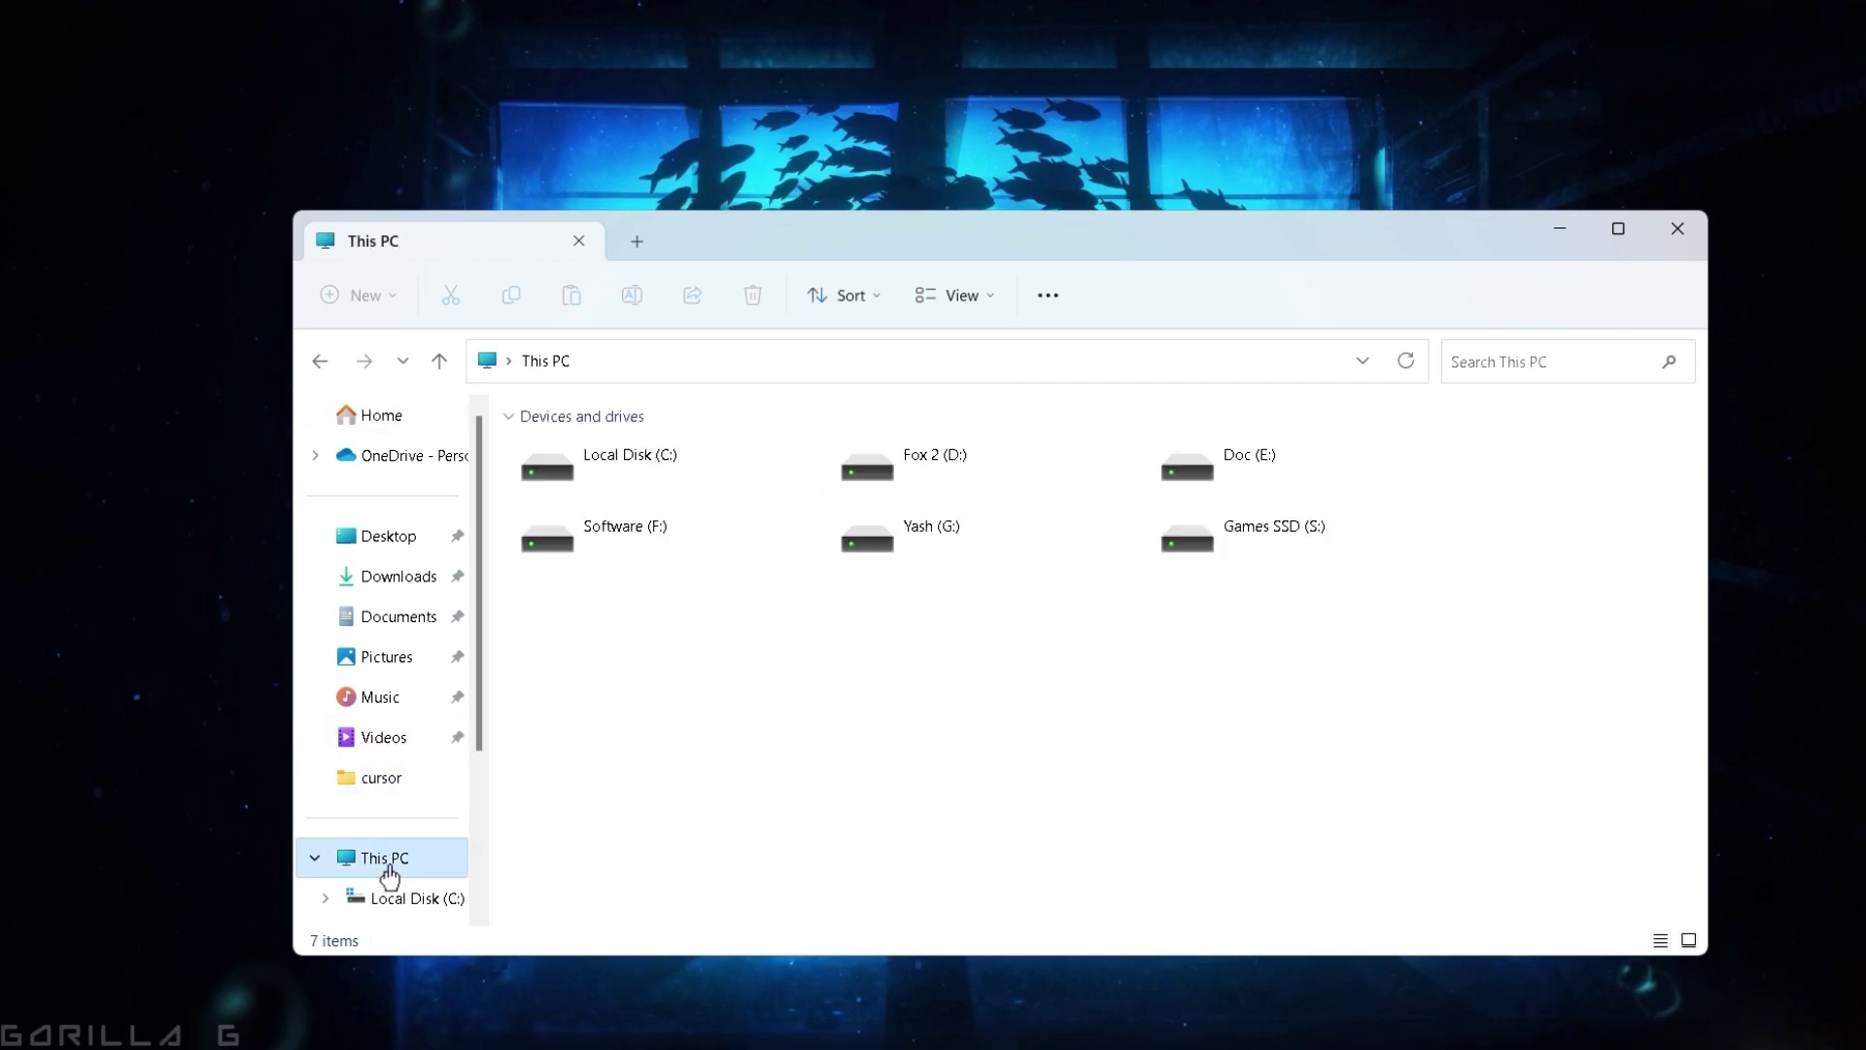
pyautogui.doubleClick(670, 494)
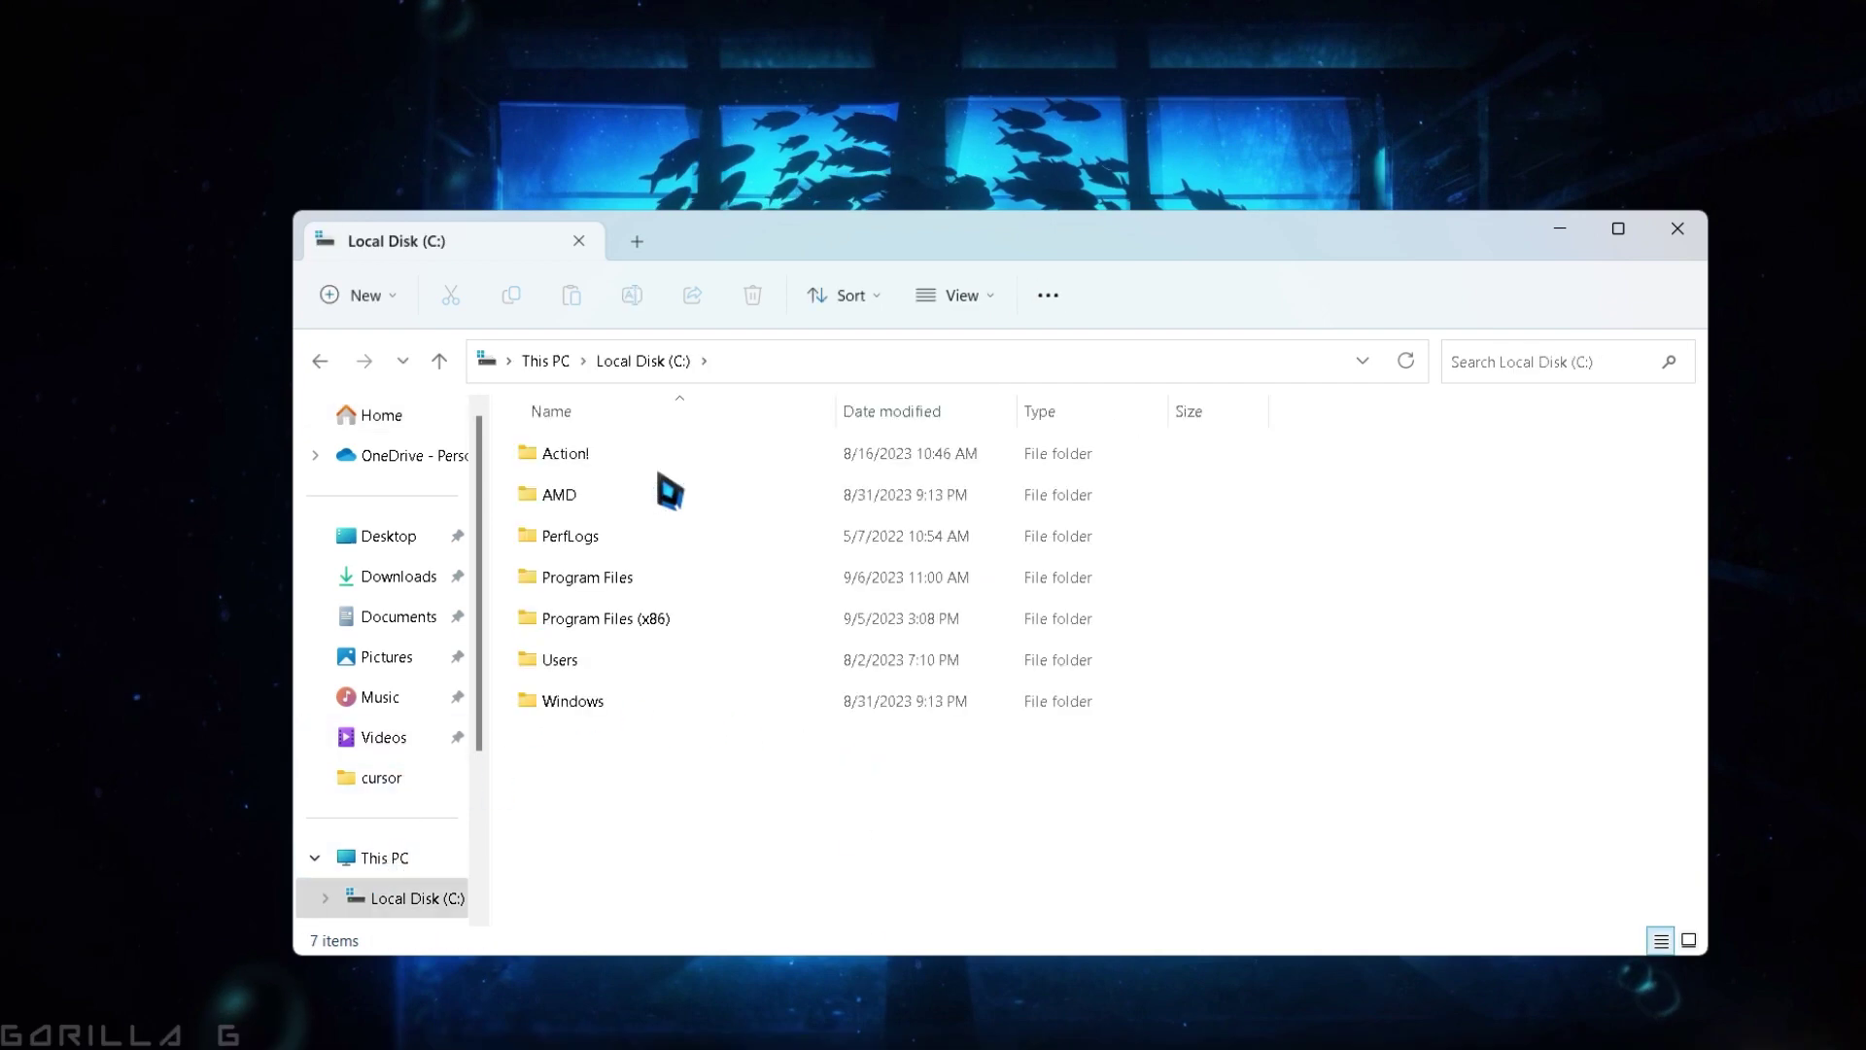
pyautogui.click(959, 297)
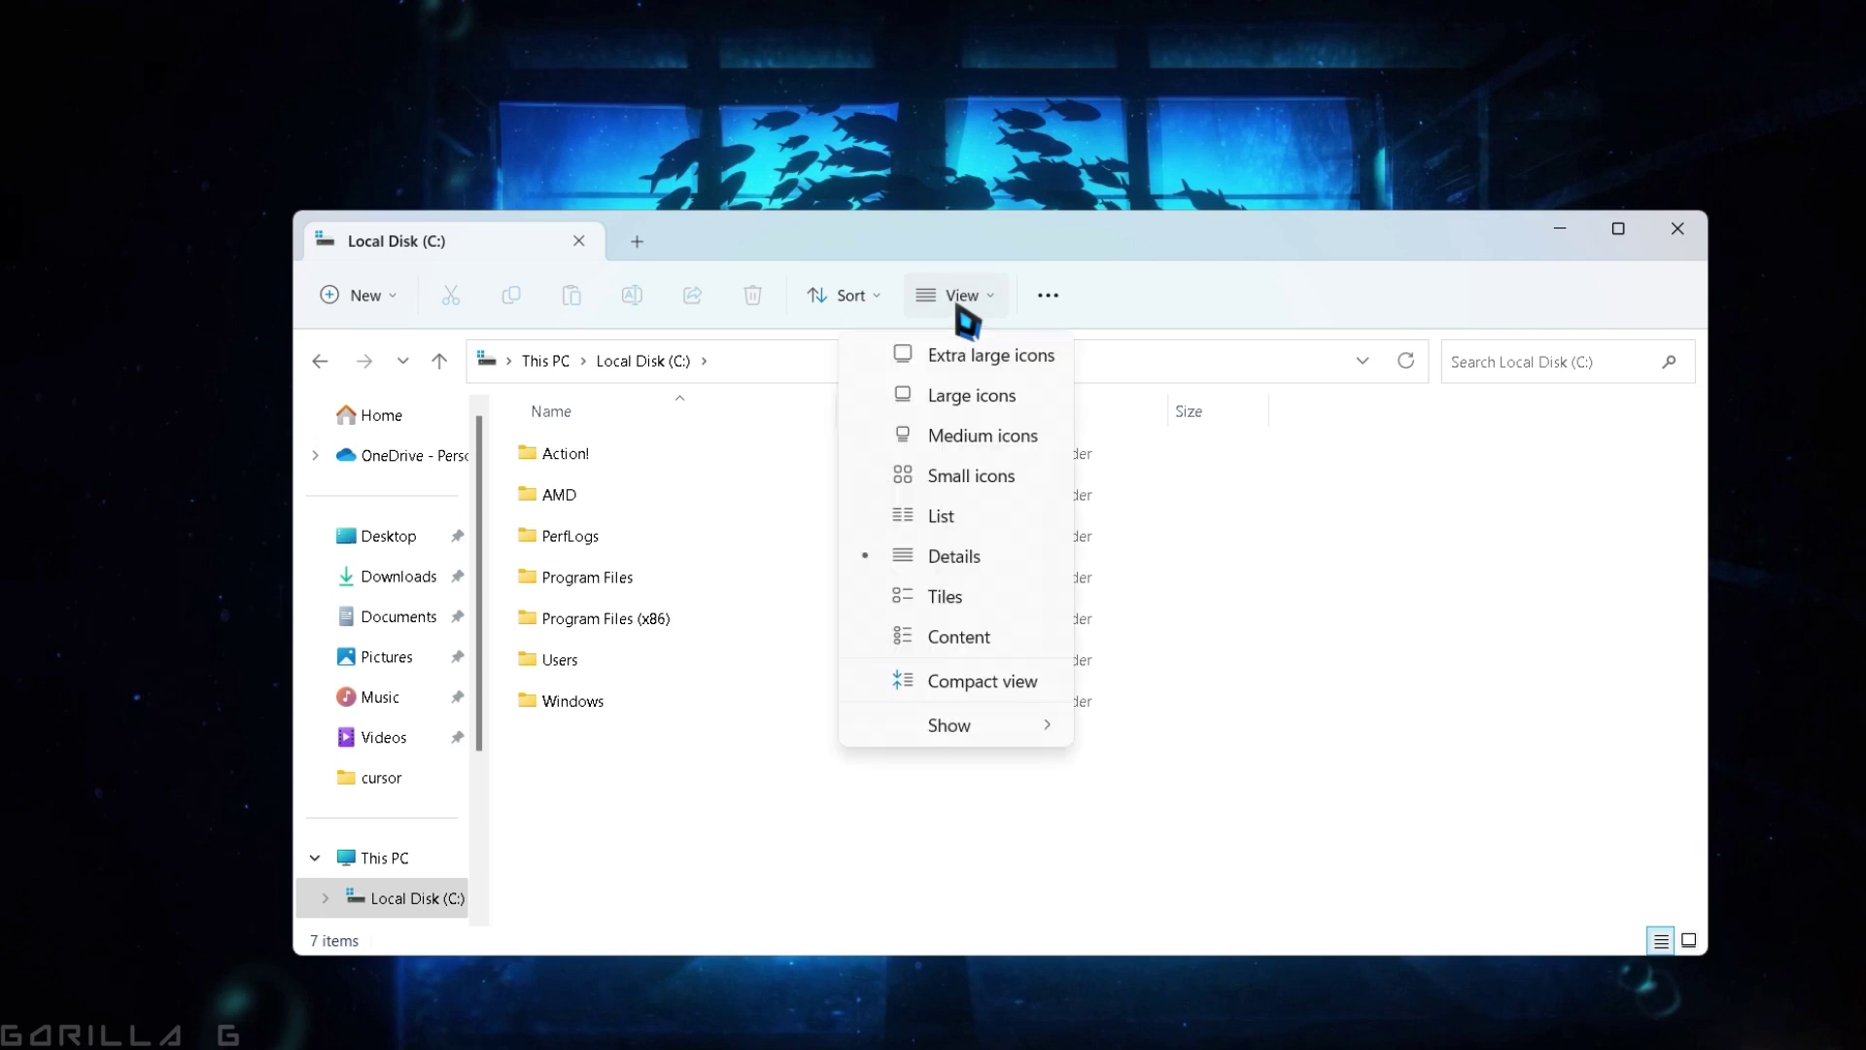
pyautogui.moveTo(951, 740)
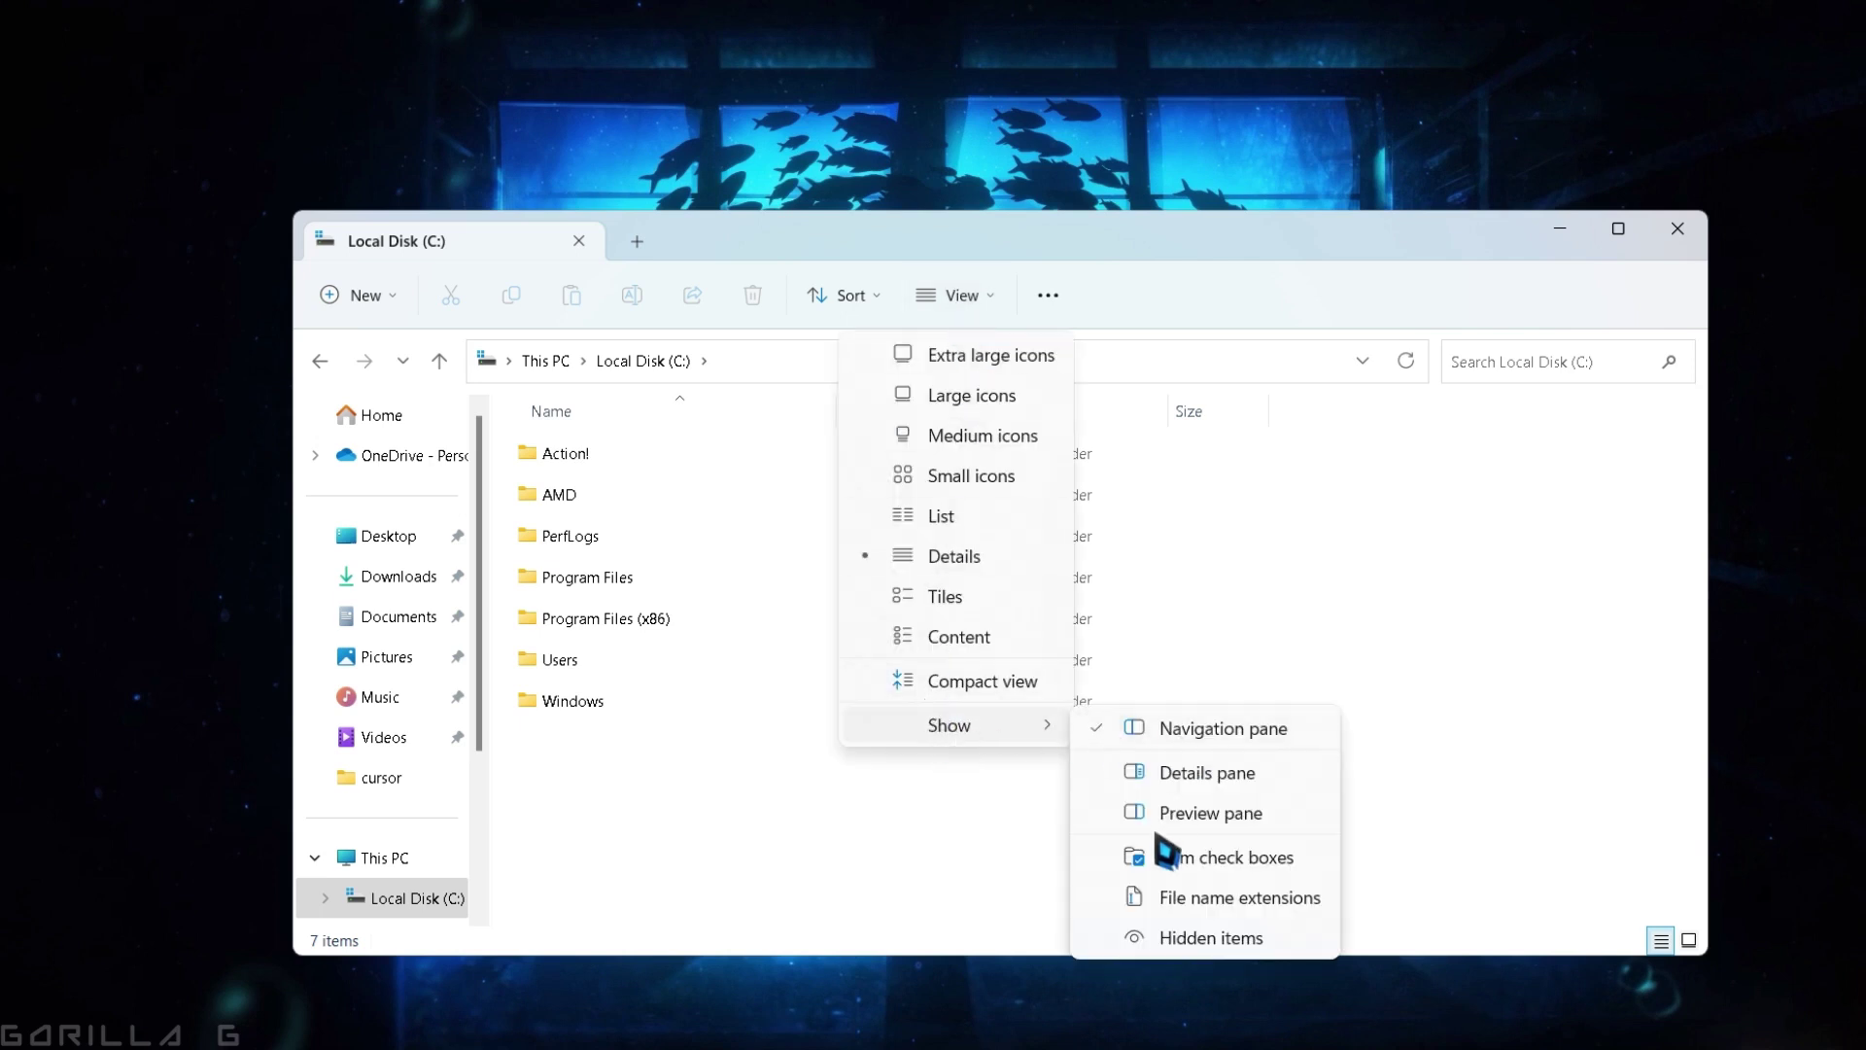
pyautogui.click(1135, 939)
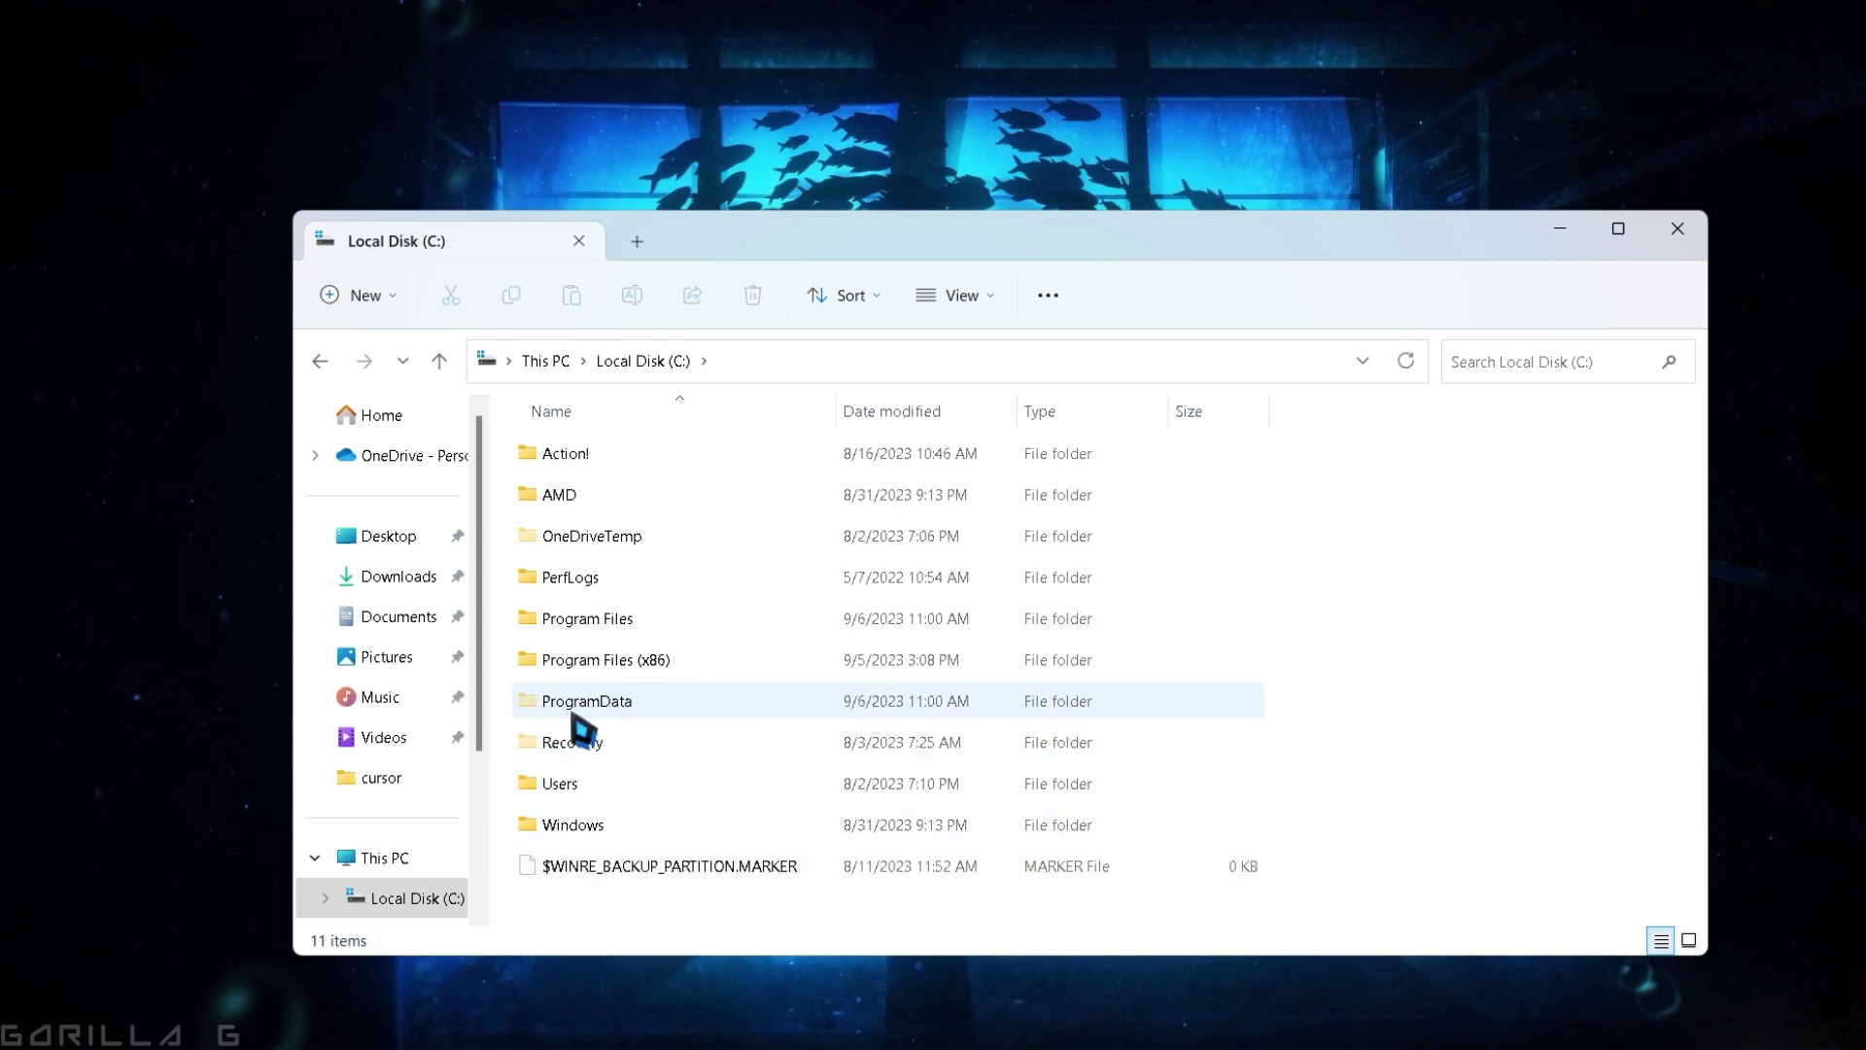
# Open the bluestacks CONF file from the BlueStacks_nxt folder inside ProgramData.
pyautogui.doubleClick(622, 709)
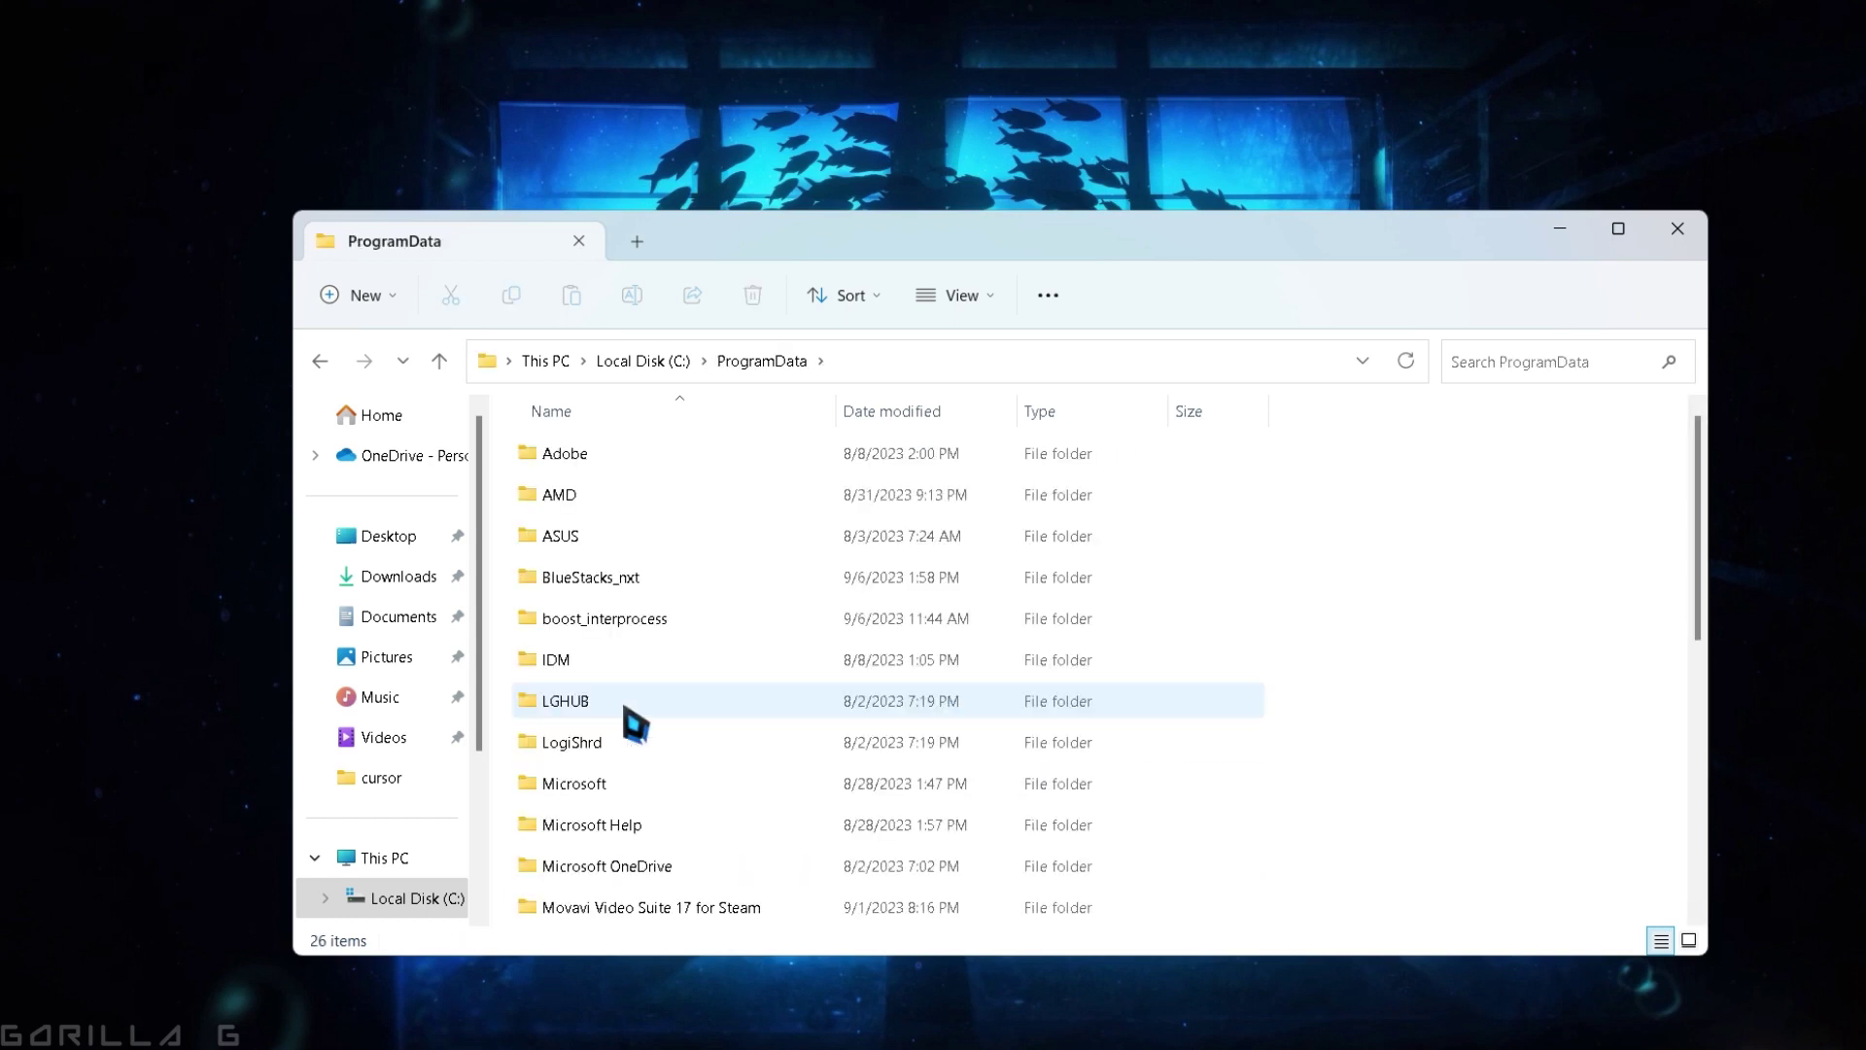
pyautogui.doubleClick(626, 593)
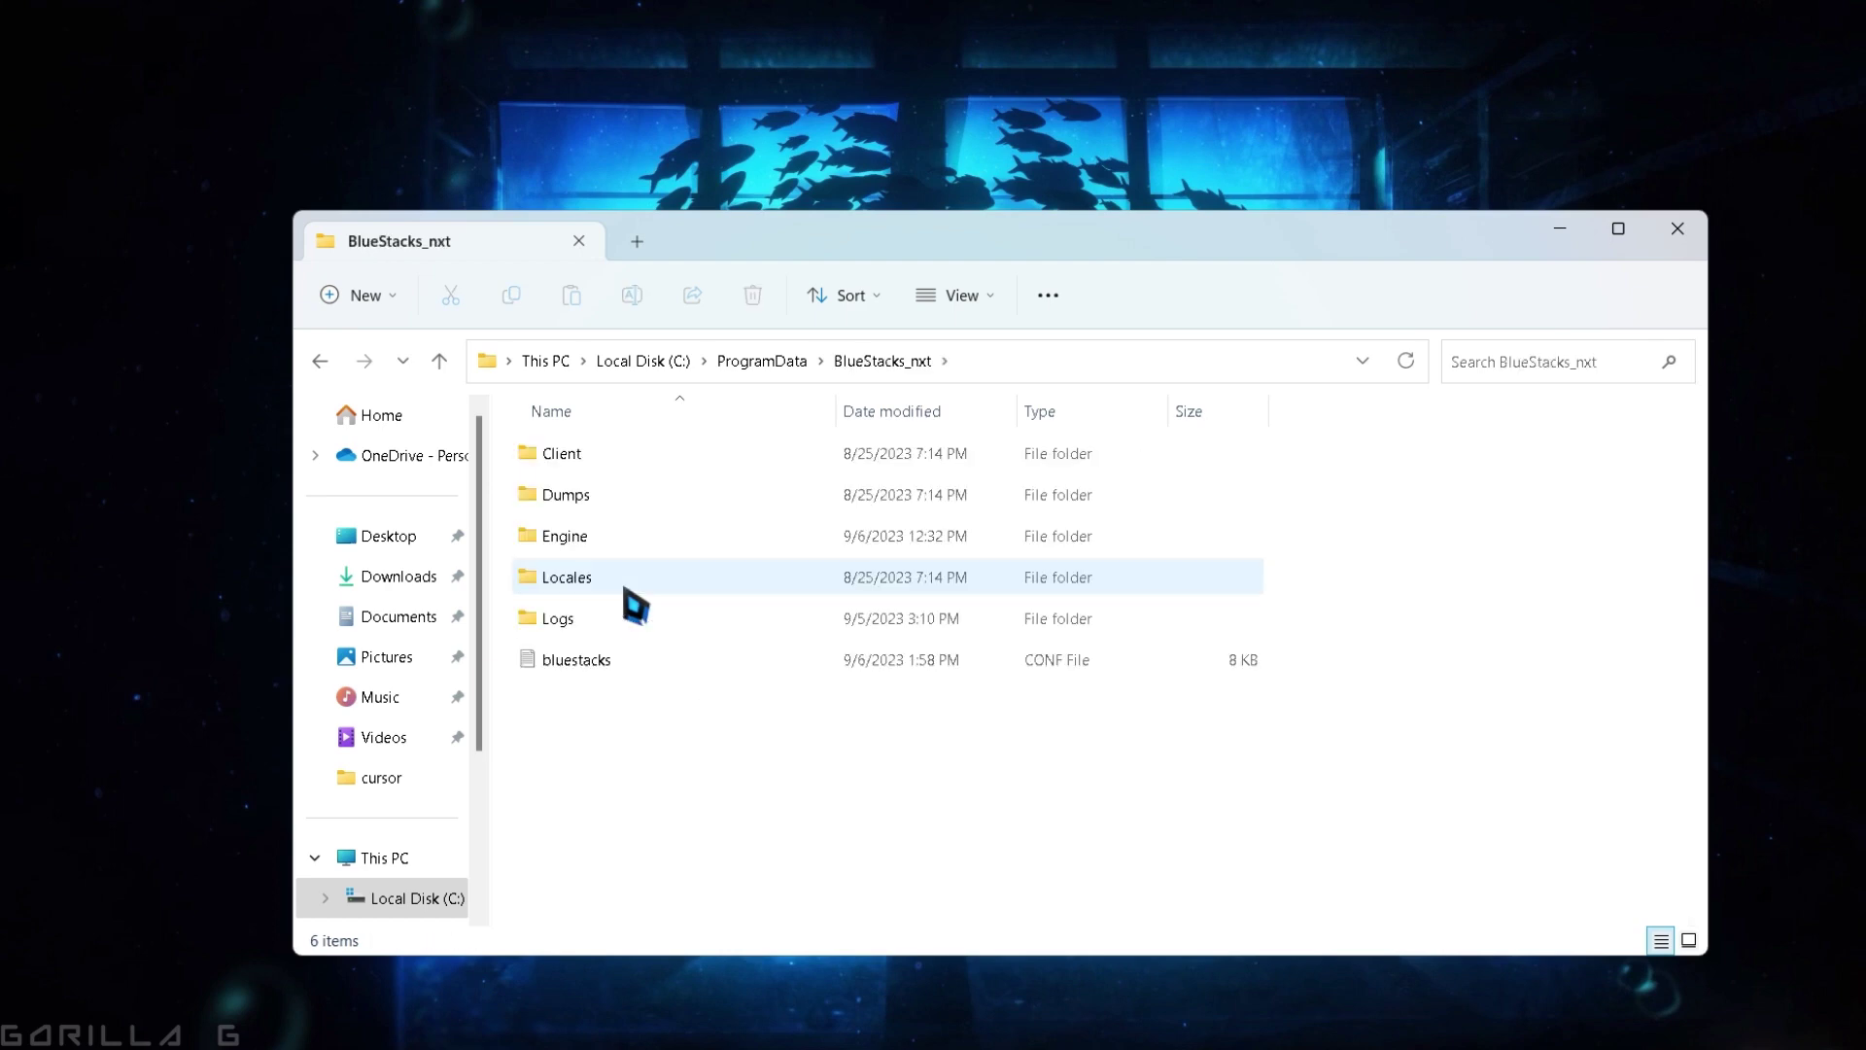
pyautogui.doubleClick(598, 669)
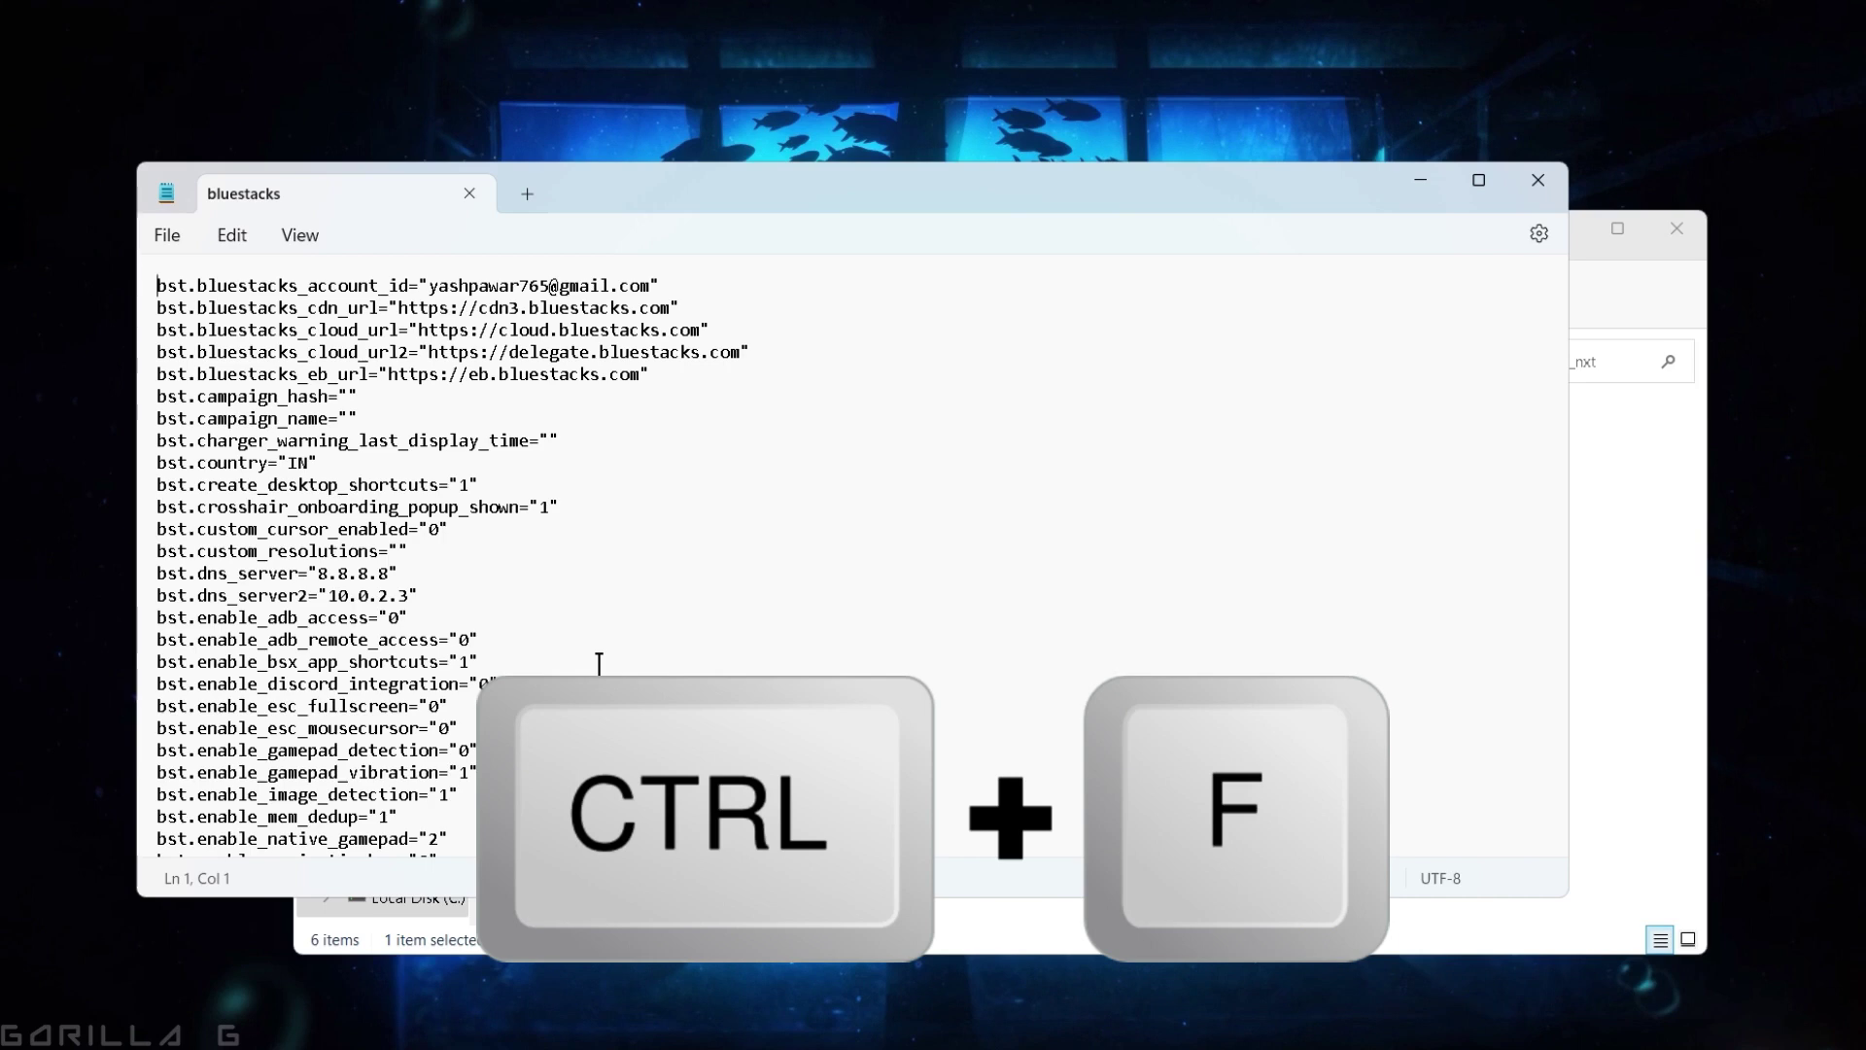
# Search the configuration file for "ram" and locate the bst.instance.Nougat32.ram line.
pyautogui.hotkey('ctrl', 'f')
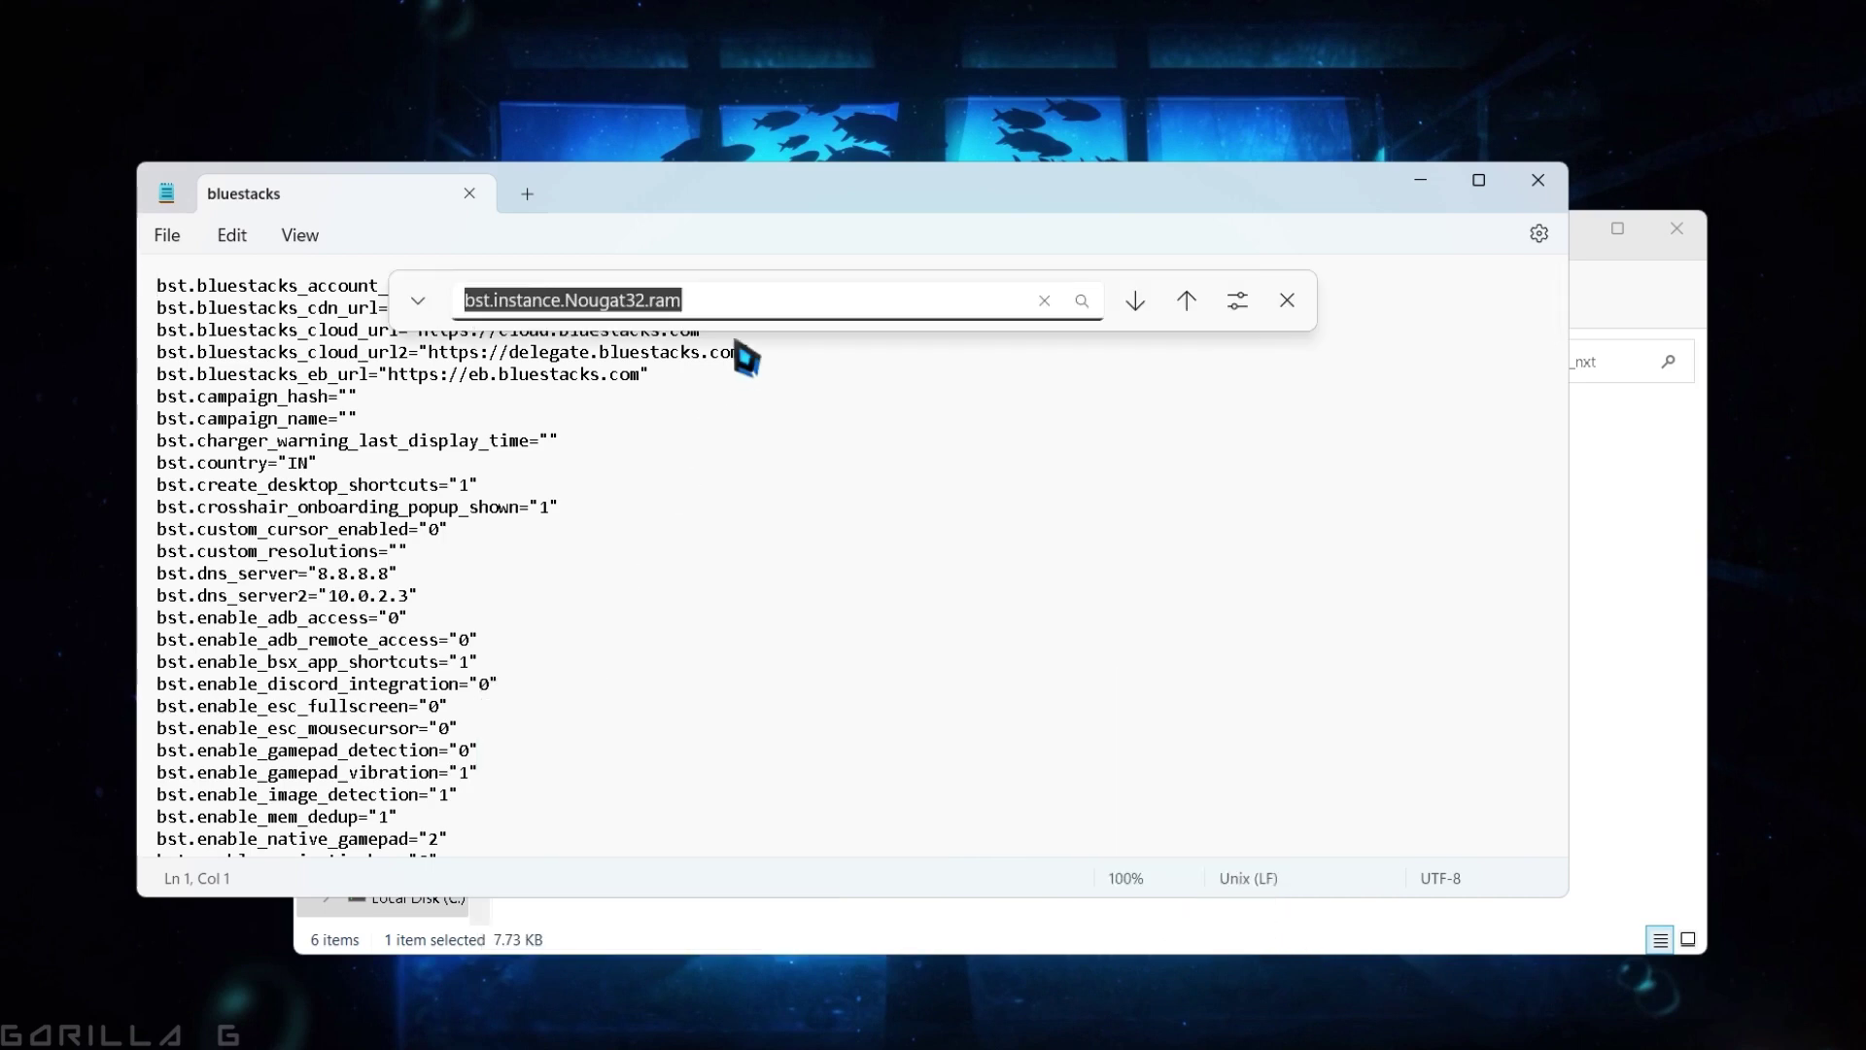
pyautogui.click(739, 302)
pyautogui.moveTo(717, 302); pyautogui.dragTo(439, 313)
pyautogui.click(733, 302)
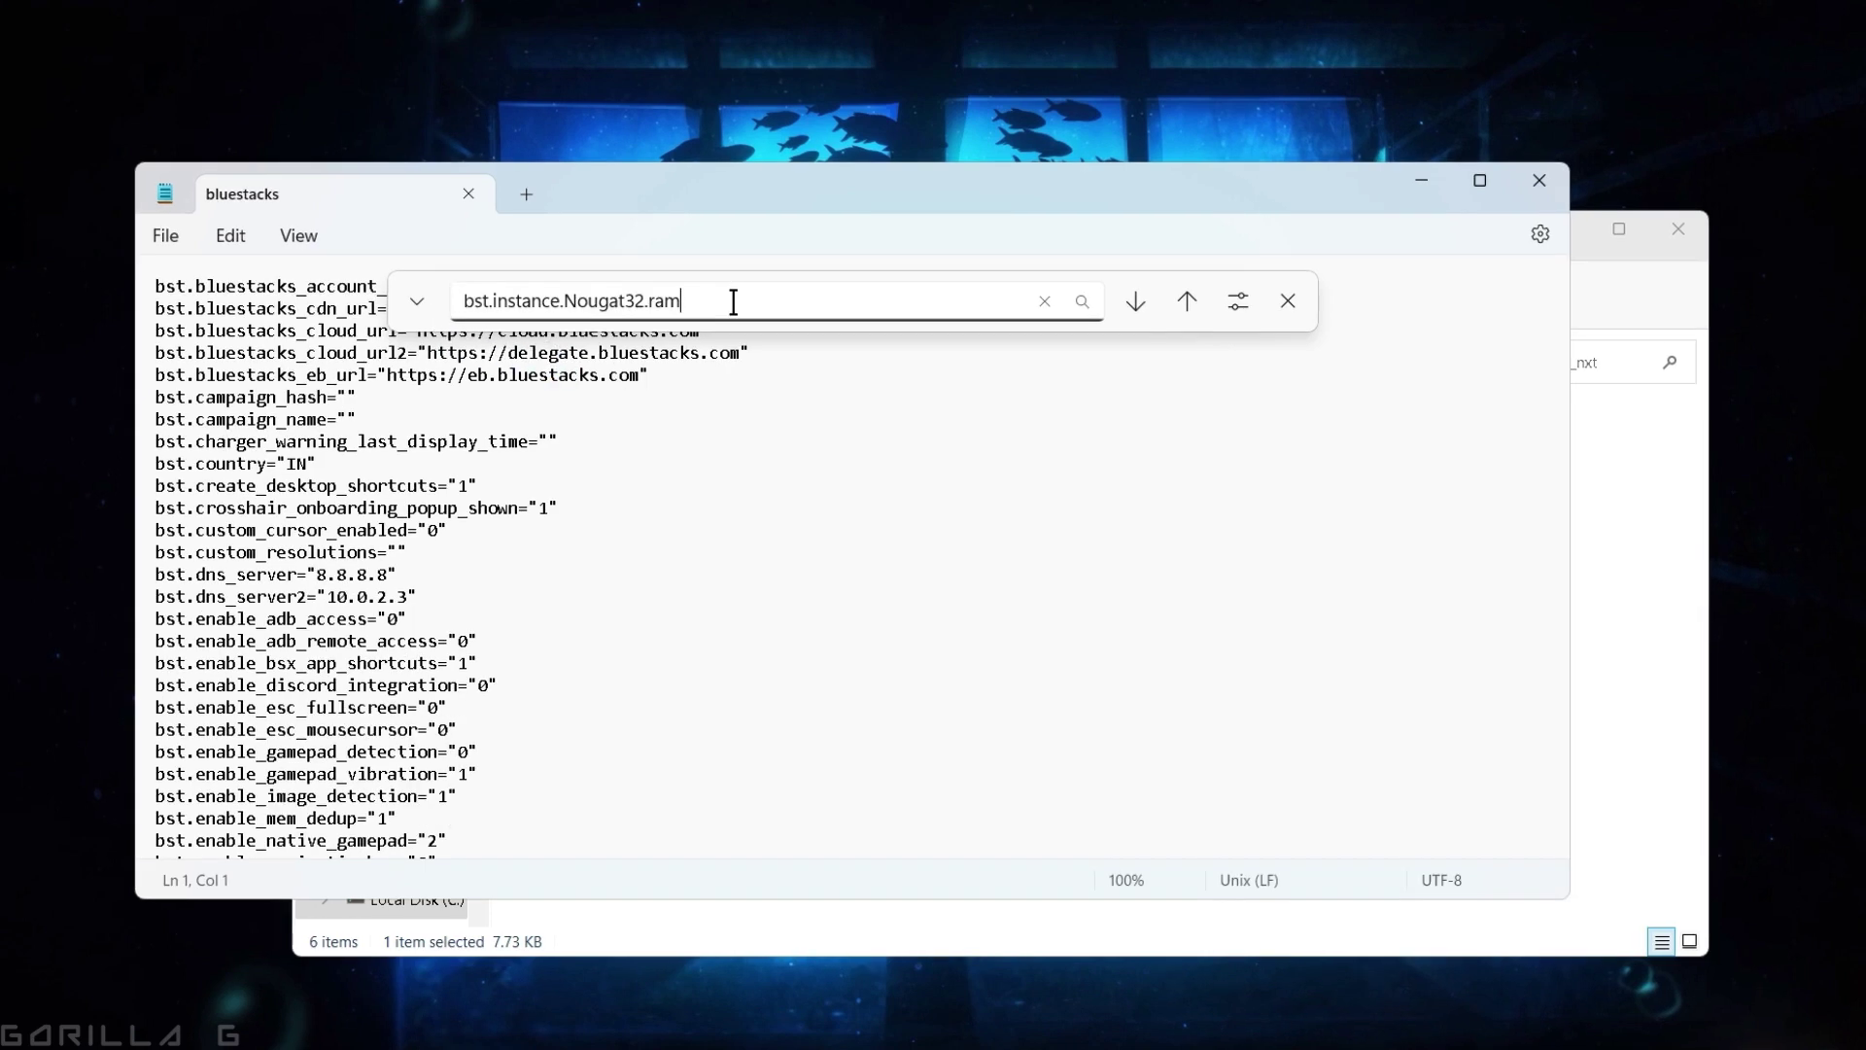
pyautogui.press('BackSpace')
pyautogui.press('BackSpace')
pyautogui.press('BackSpace')
pyautogui.press('BackSpace')
pyautogui.press('BackSpace')
pyautogui.press('BackSpace')
pyautogui.press('BackSpace')
pyautogui.press('BackSpace')
pyautogui.press('BackSpace')
pyautogui.press('BackSpace')
pyautogui.press('BackSpace')
pyautogui.press('BackSpace')
pyautogui.press('BackSpace')
pyautogui.press('BackSpace')
pyautogui.press('BackSpace')
pyautogui.press('BackSpace')
pyautogui.press('BackSpace')
pyautogui.press('BackSpace')
pyautogui.press('BackSpace')
pyautogui.press('BackSpace')
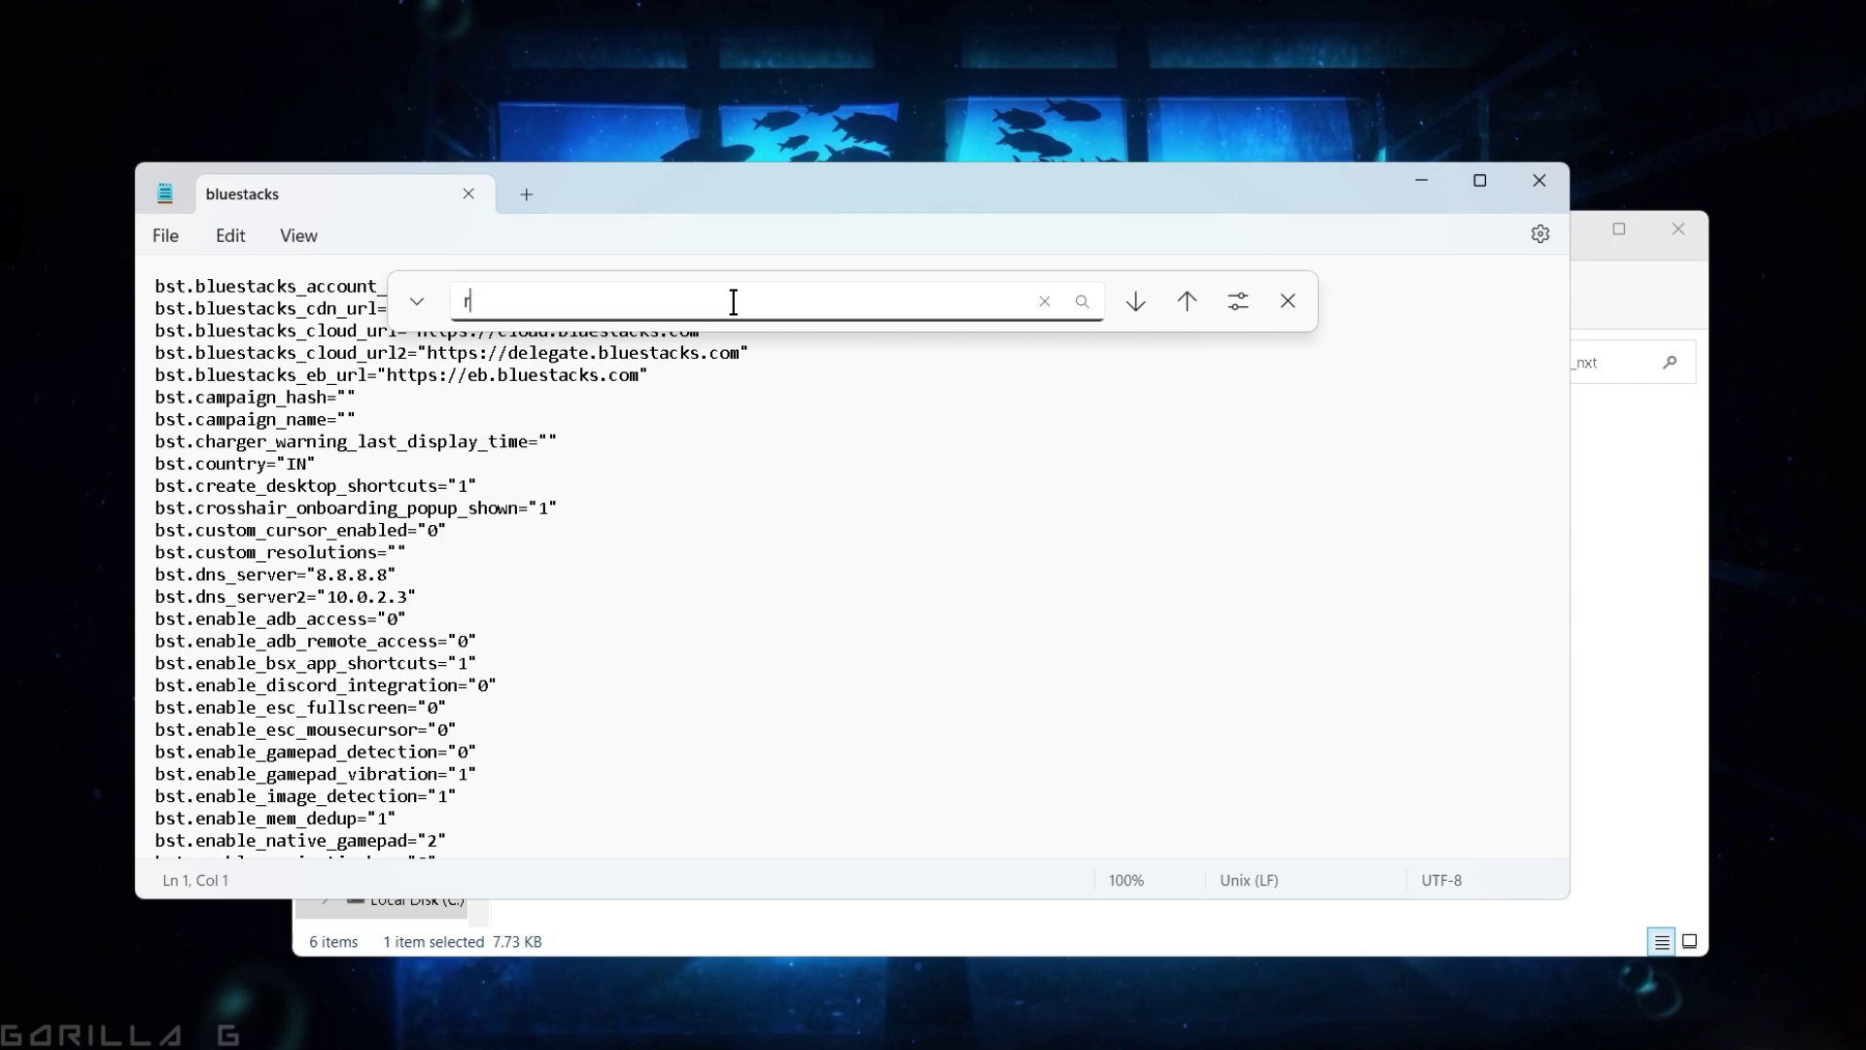
pyautogui.press('Return')
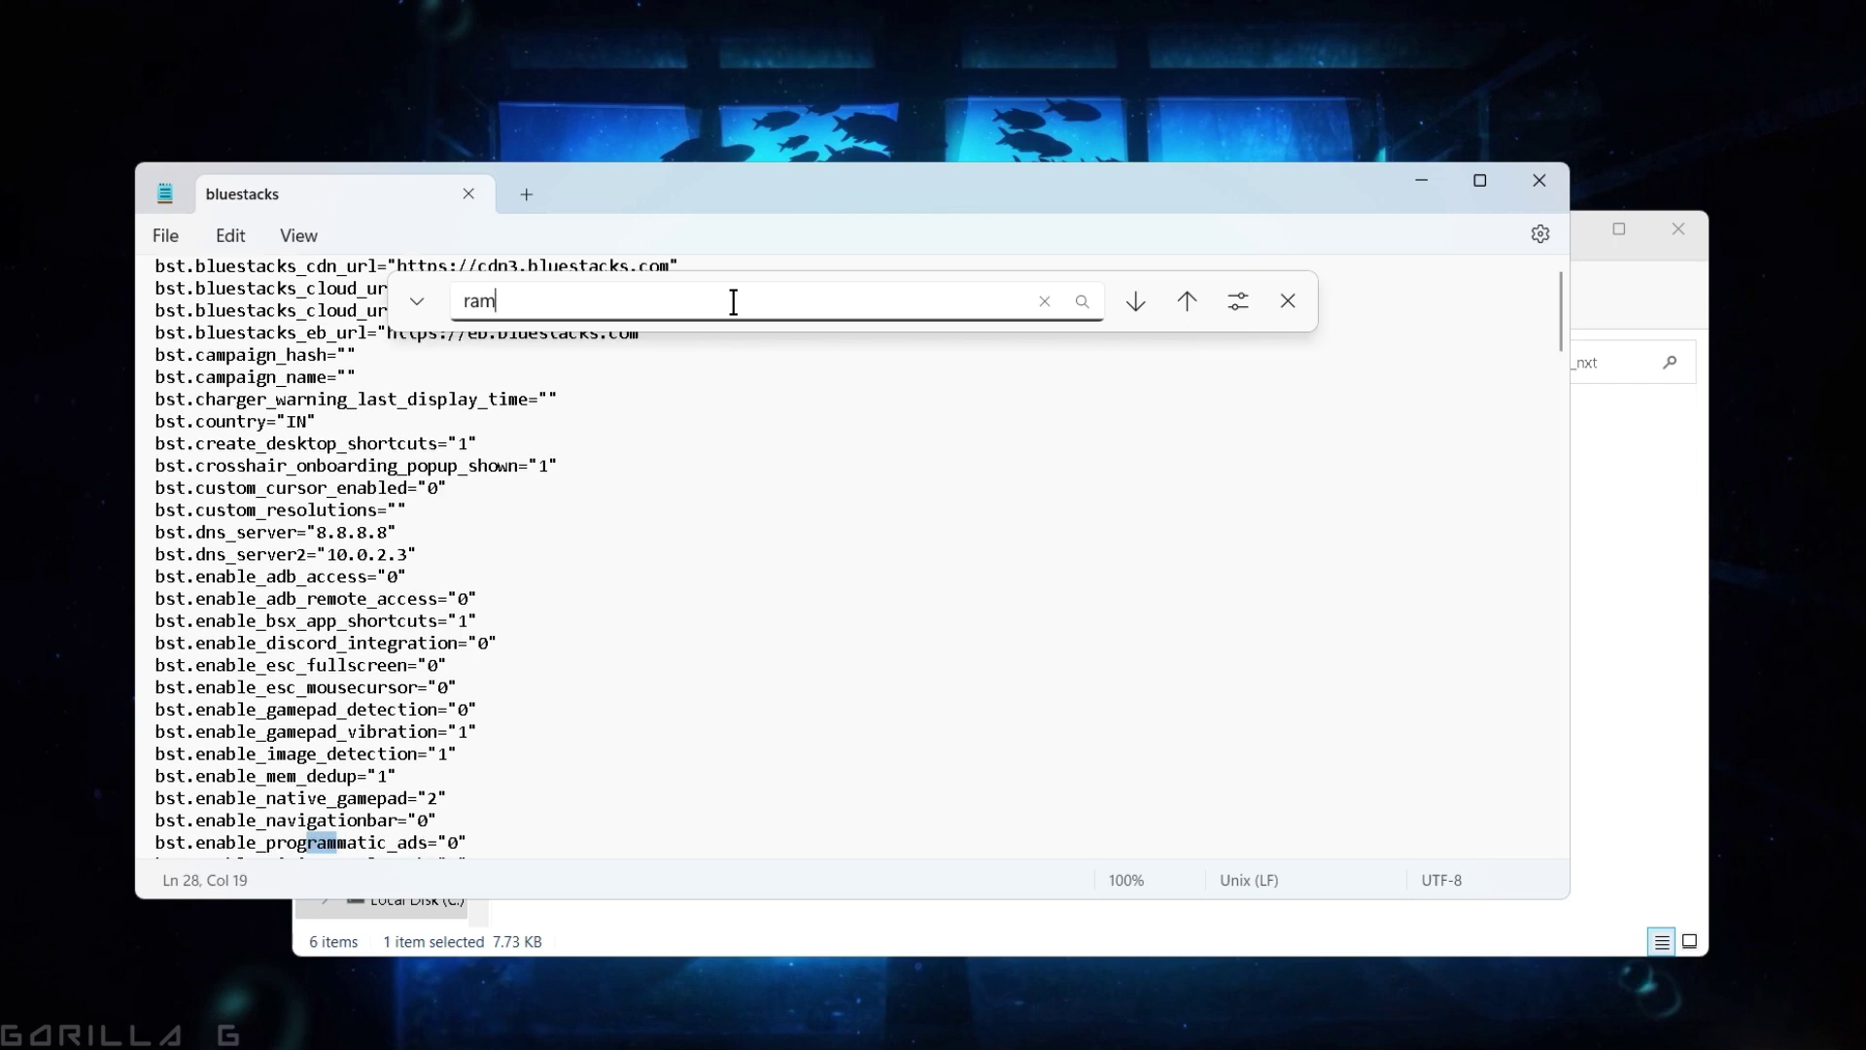
pyautogui.click(1187, 301)
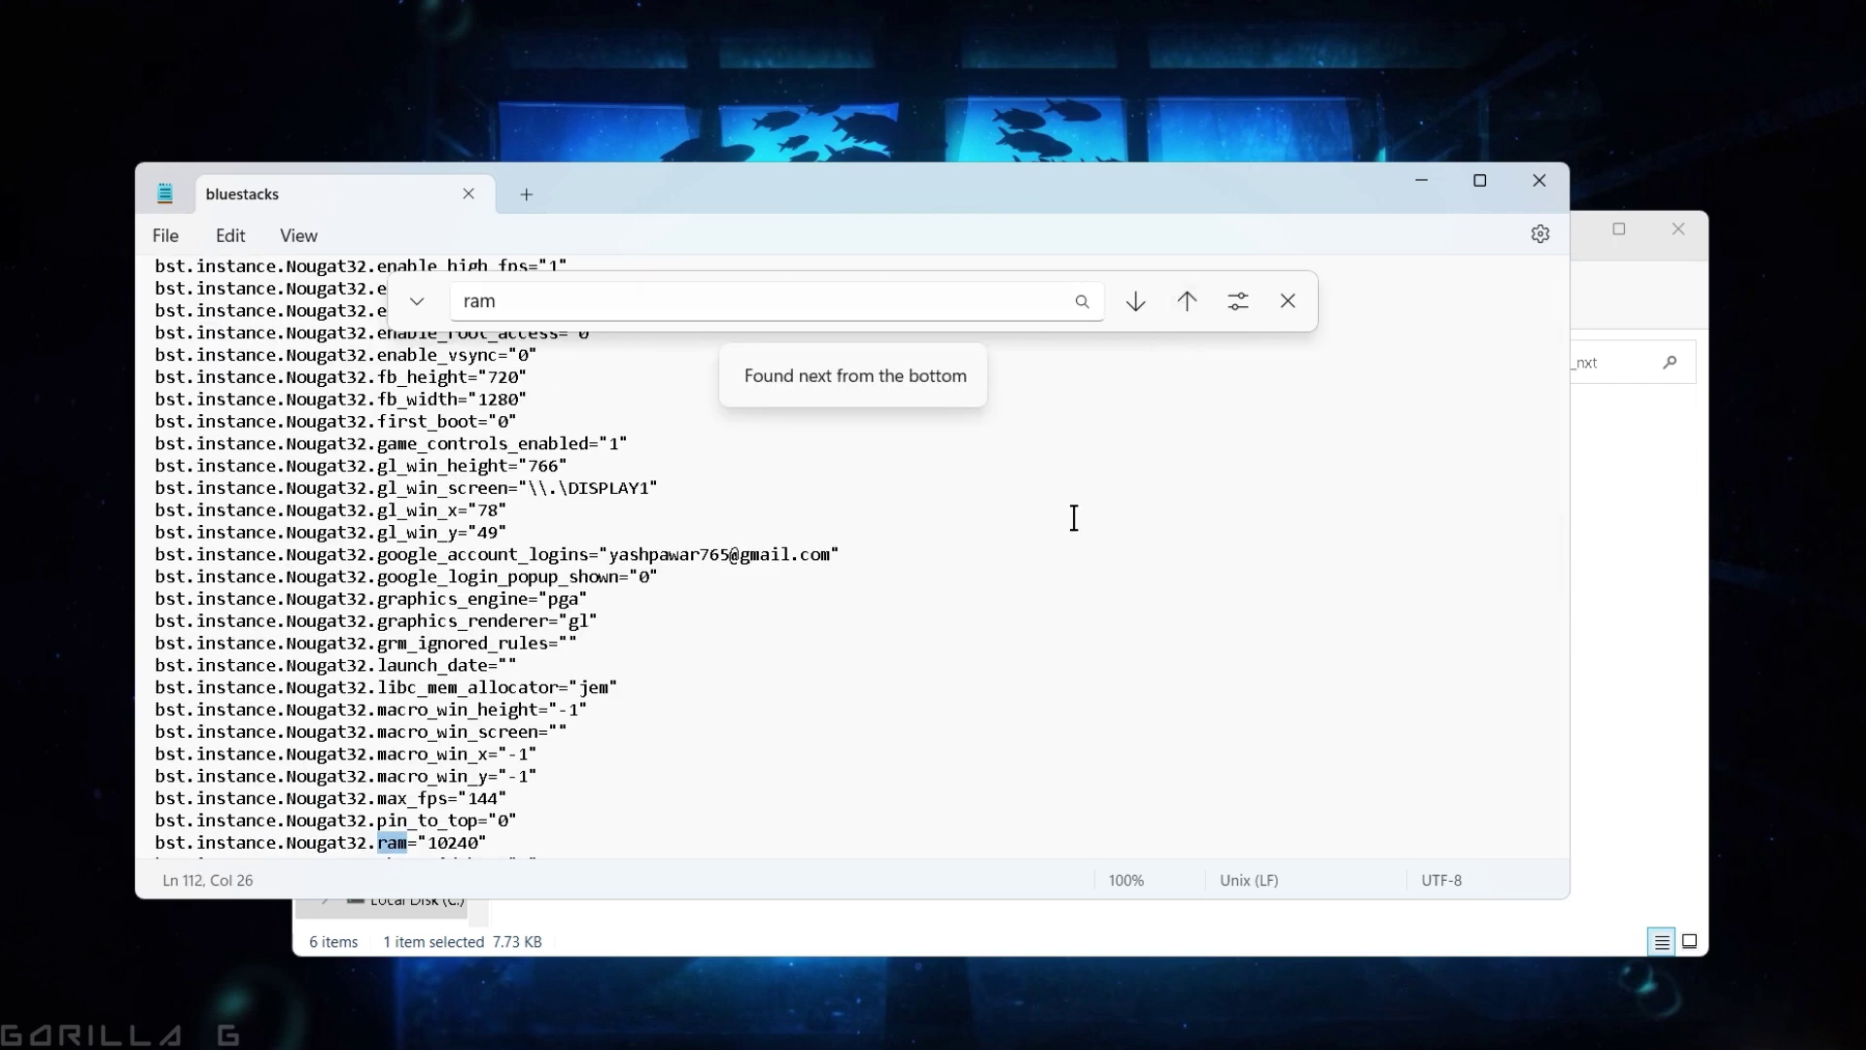
pyautogui.scroll(-2, 566, 767)
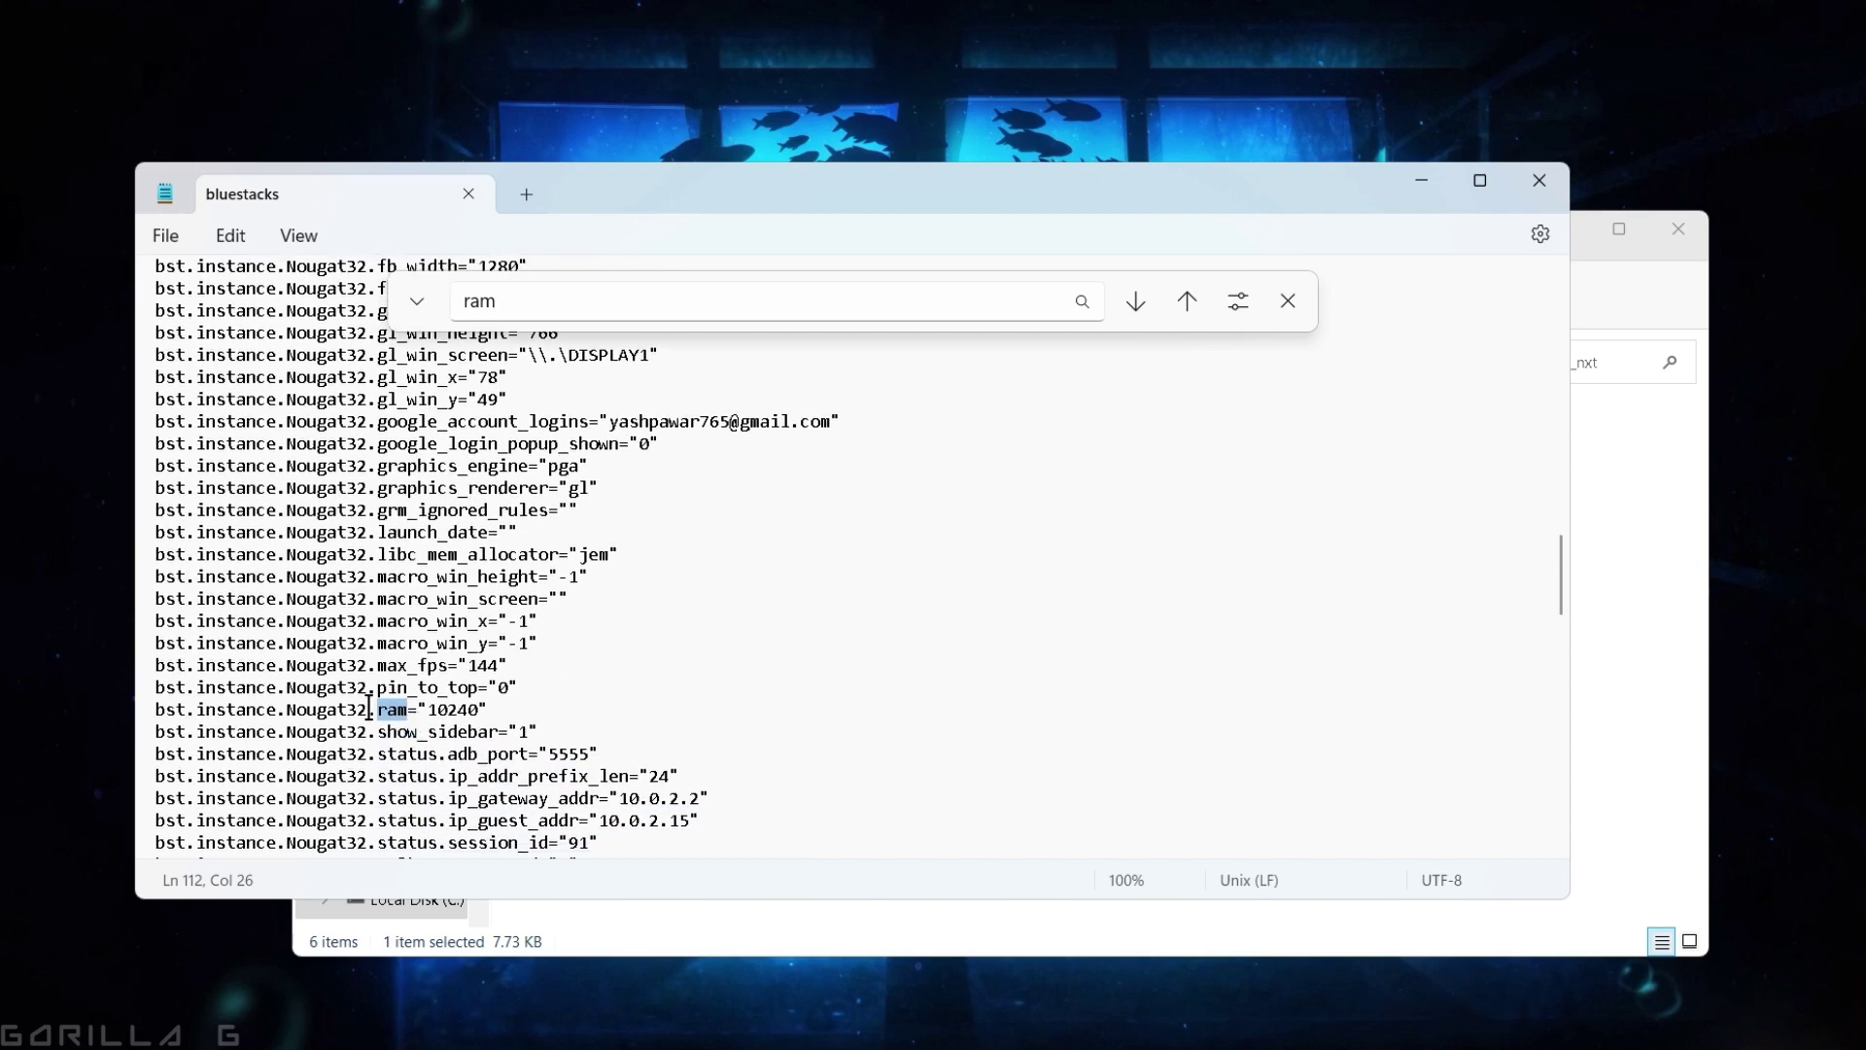
pyautogui.moveTo(155, 710); pyautogui.dragTo(484, 721)
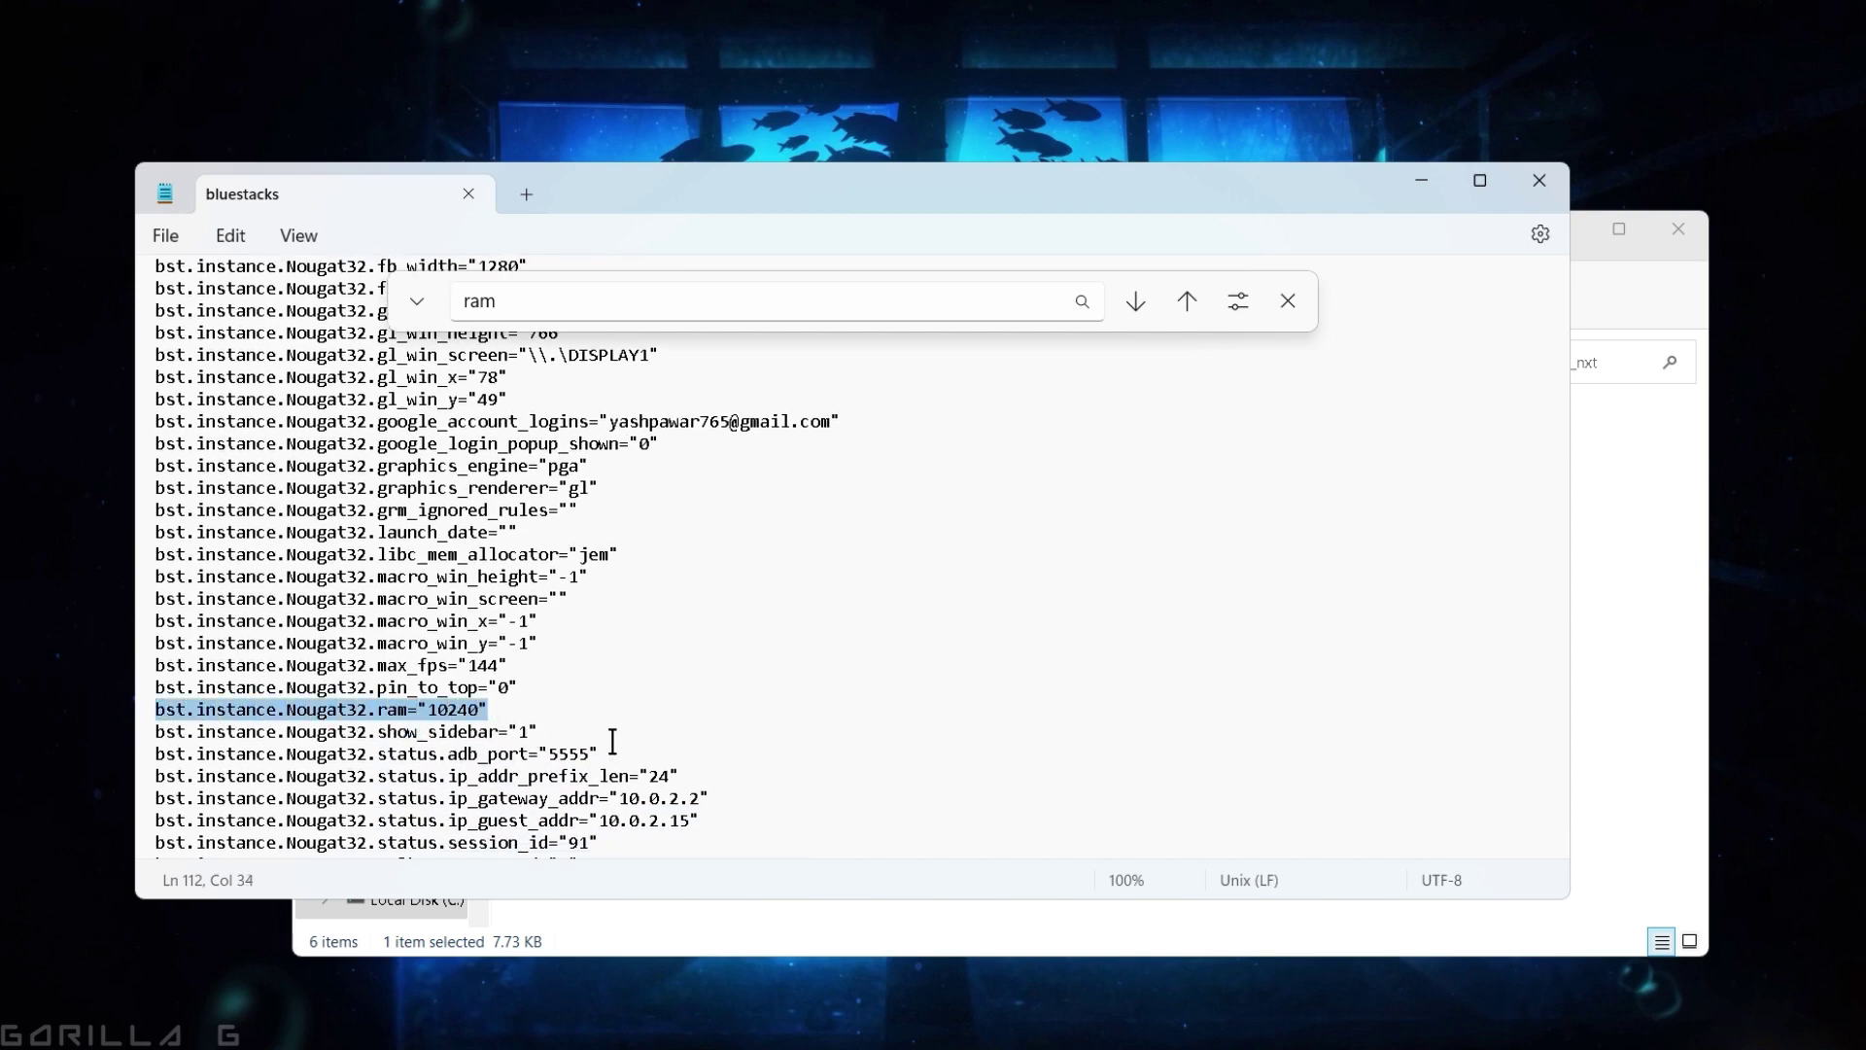
pyautogui.click(479, 735)
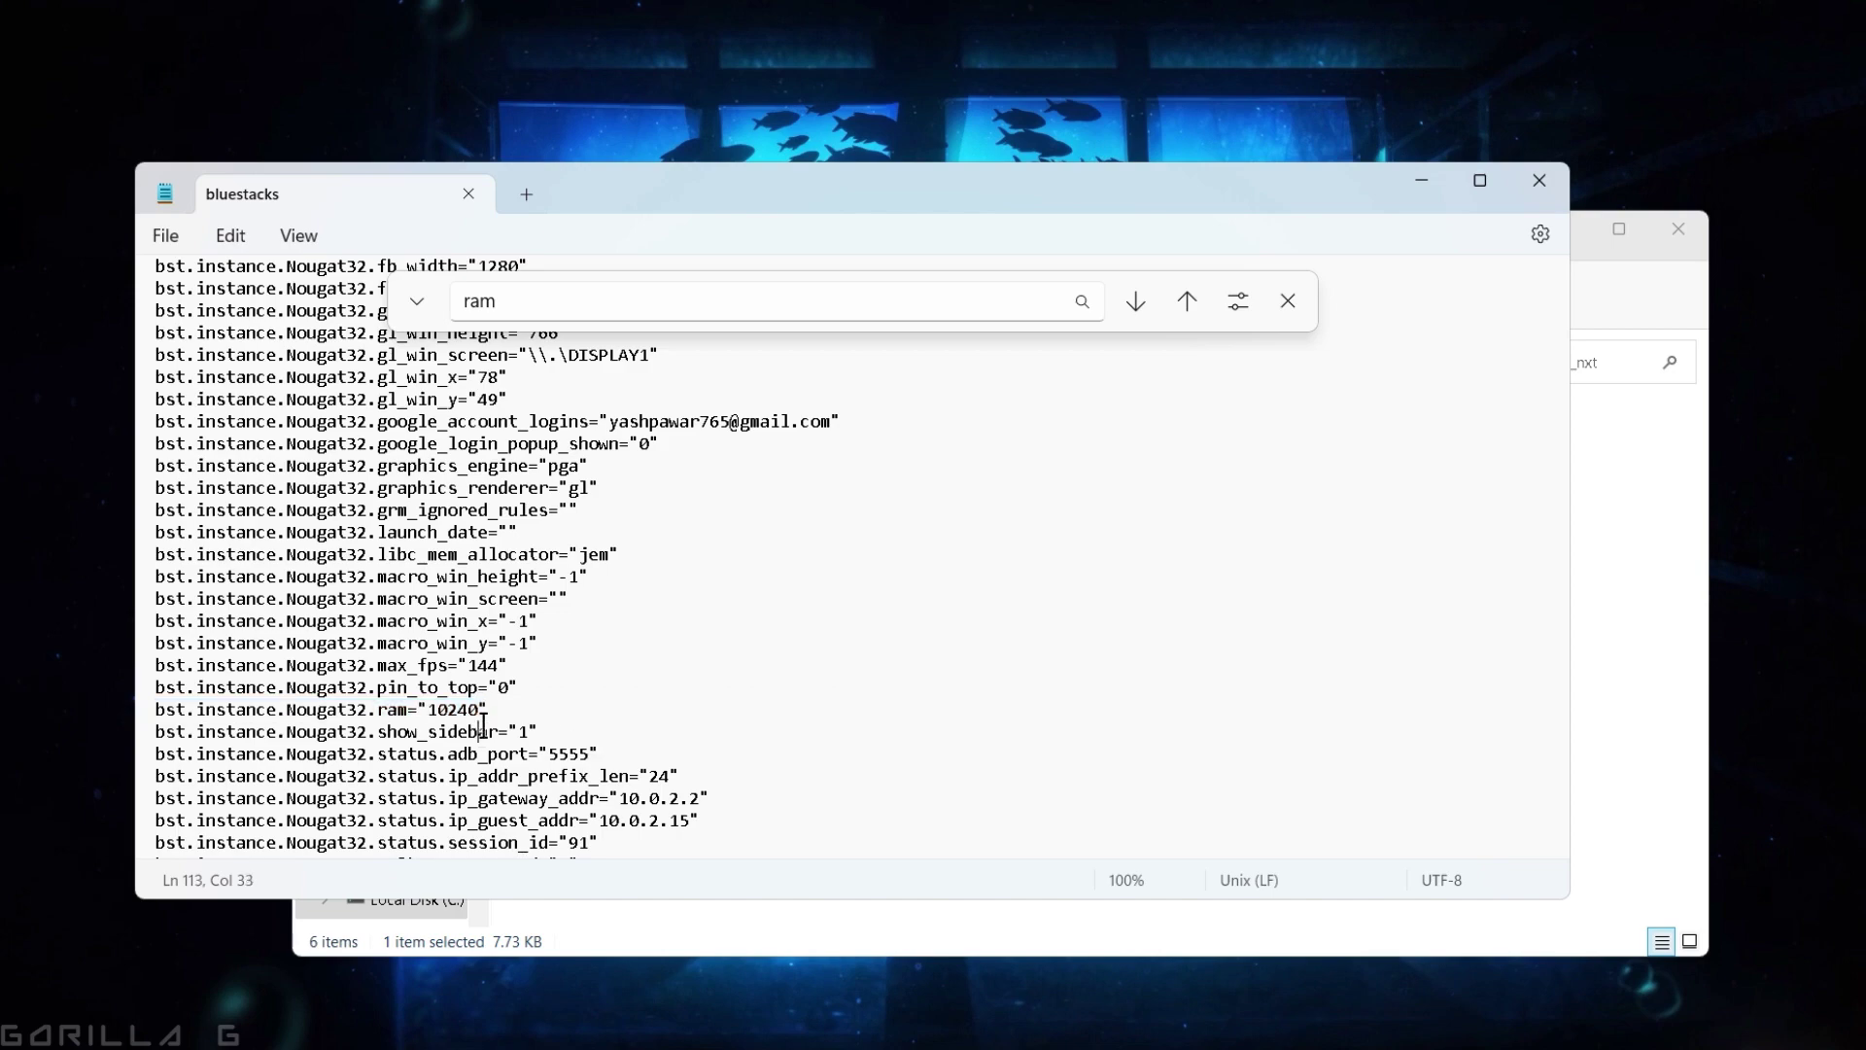